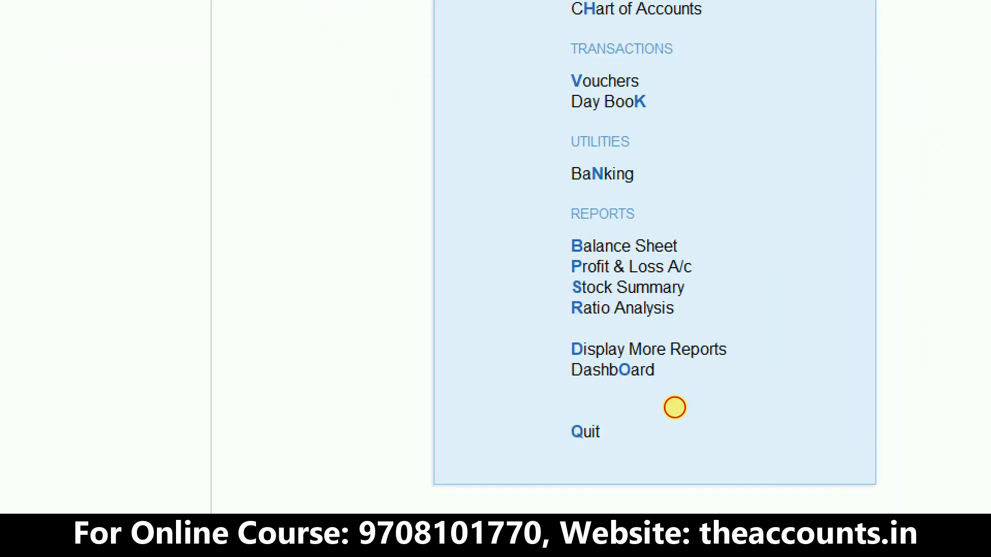
pyautogui.moveTo(548, 355); pyautogui.dragTo(683, 404)
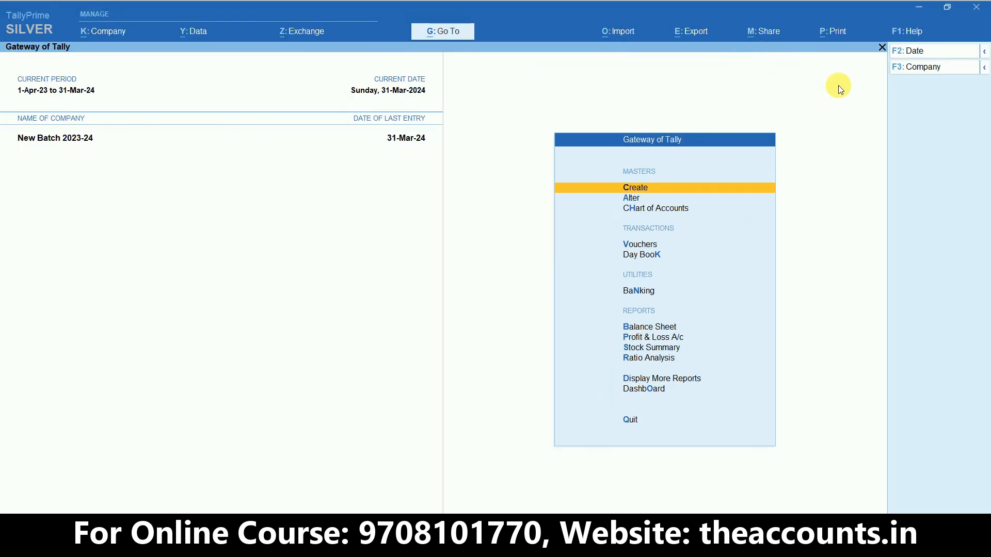
pyautogui.hotkey('ctrl', '1')
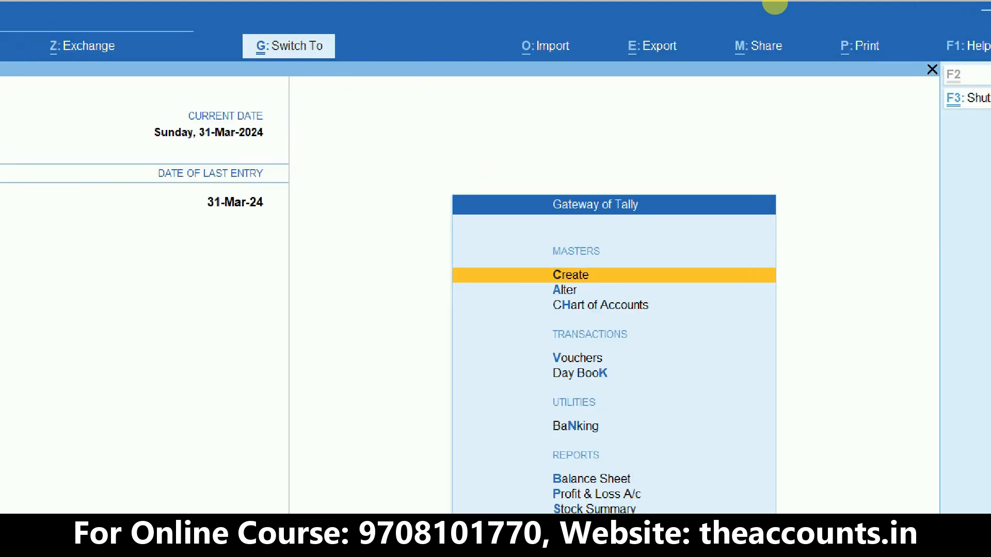
pyautogui.click(776, 6)
pyautogui.moveTo(730, 23)
pyautogui.mouseDown()
pyautogui.moveTo(748, 28)
pyautogui.moveTo(727, 25)
pyautogui.mouseUp()
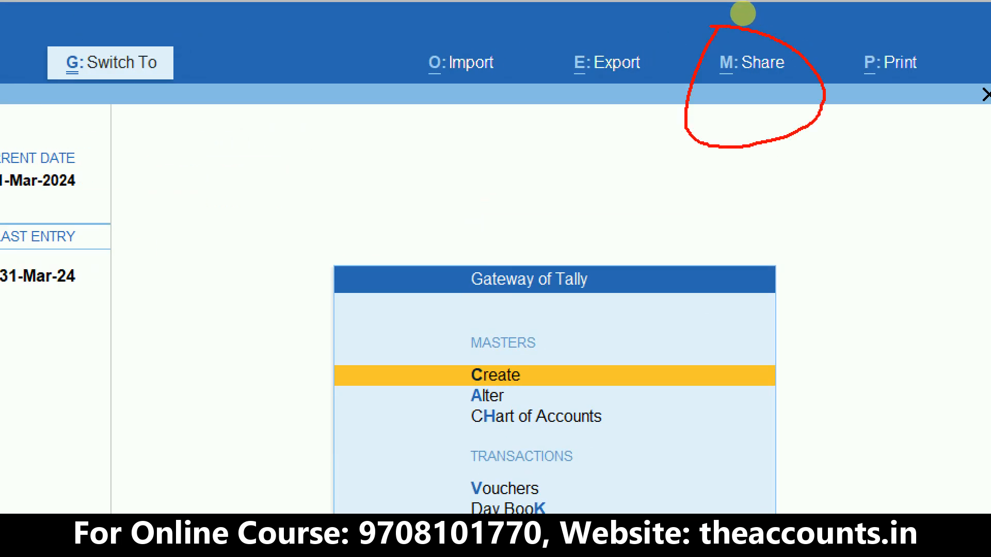
pyautogui.press('Escape')
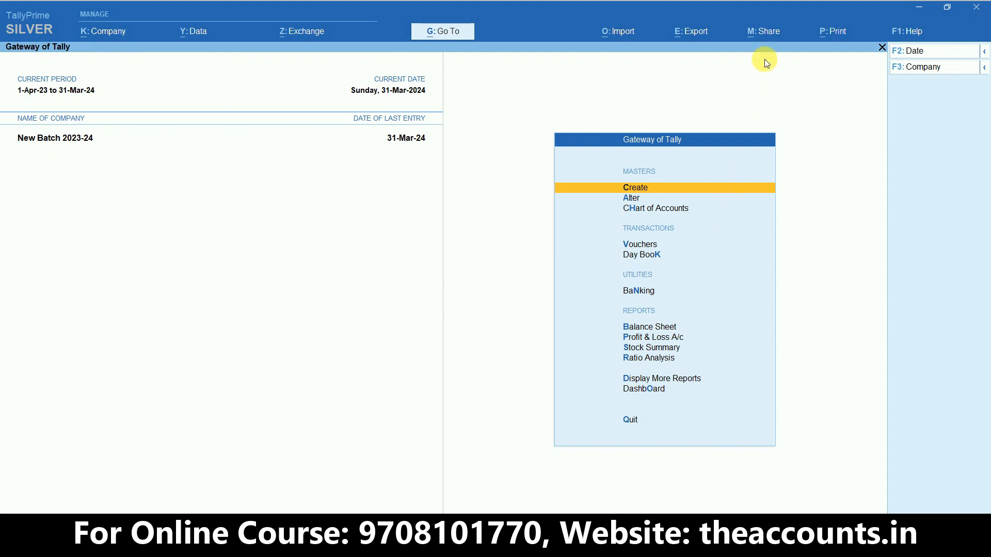
pyautogui.click(767, 32)
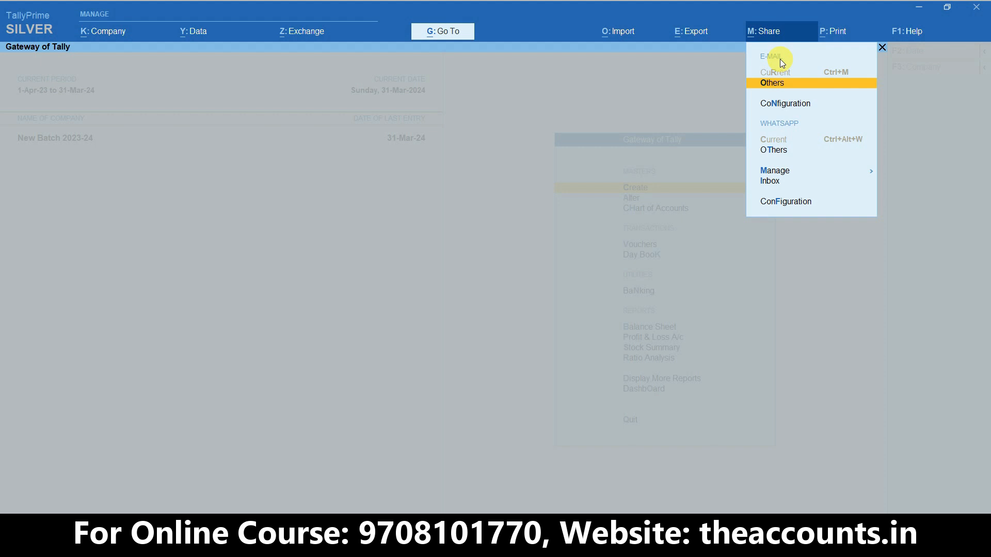
pyautogui.press('Escape')
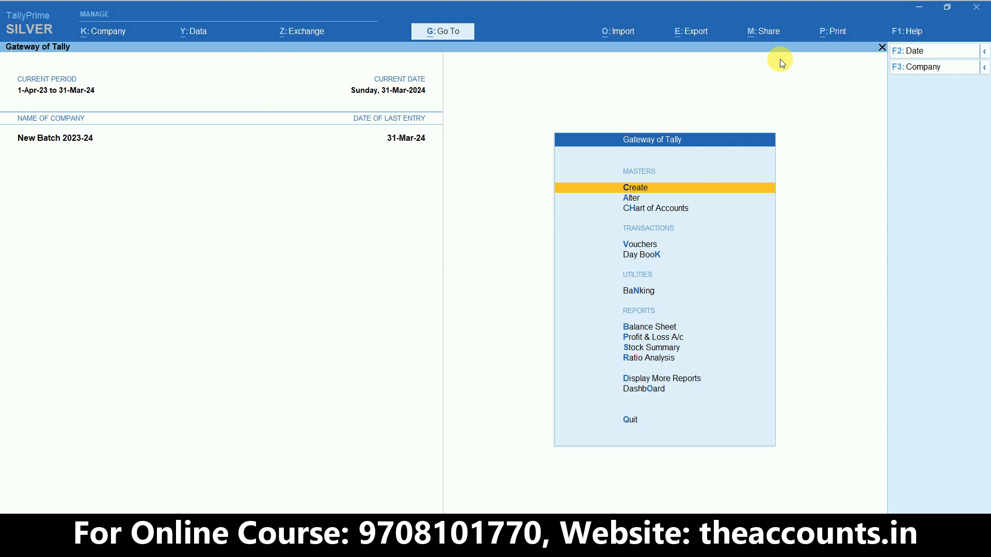
pyautogui.click(631, 34)
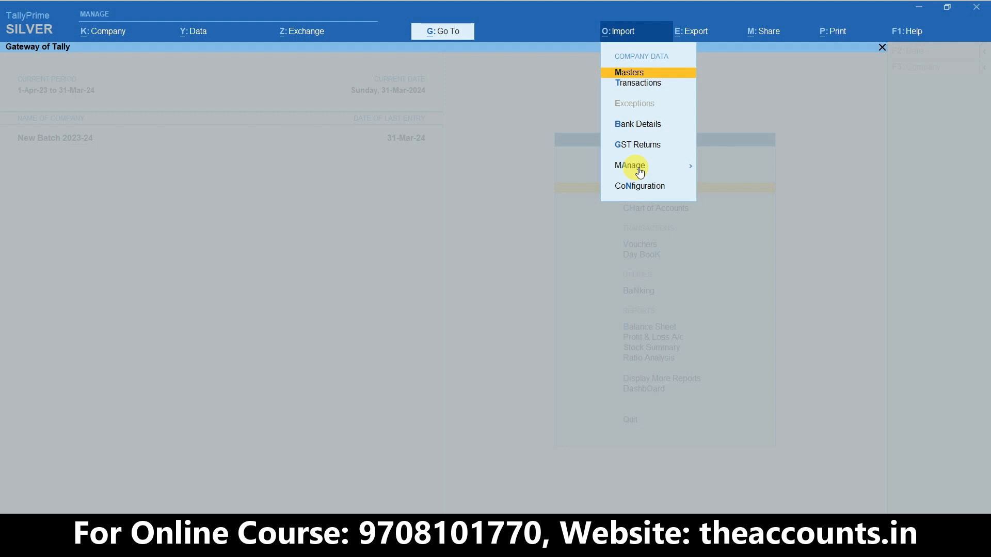
pyautogui.press('Escape')
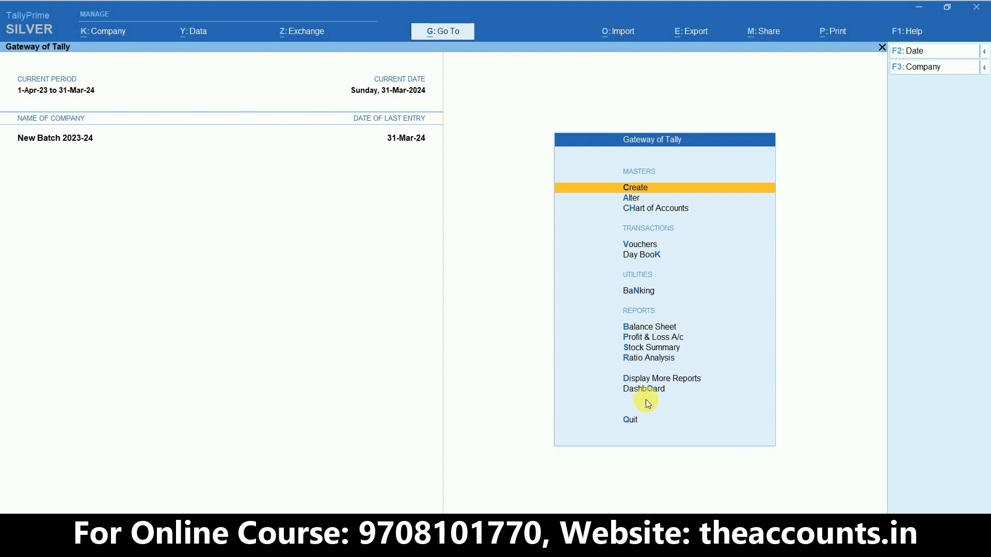
# View the company's Dashboard tiles and return to the Gateway of Tally.
pyautogui.press('ctrl')
pyautogui.click(651, 392)
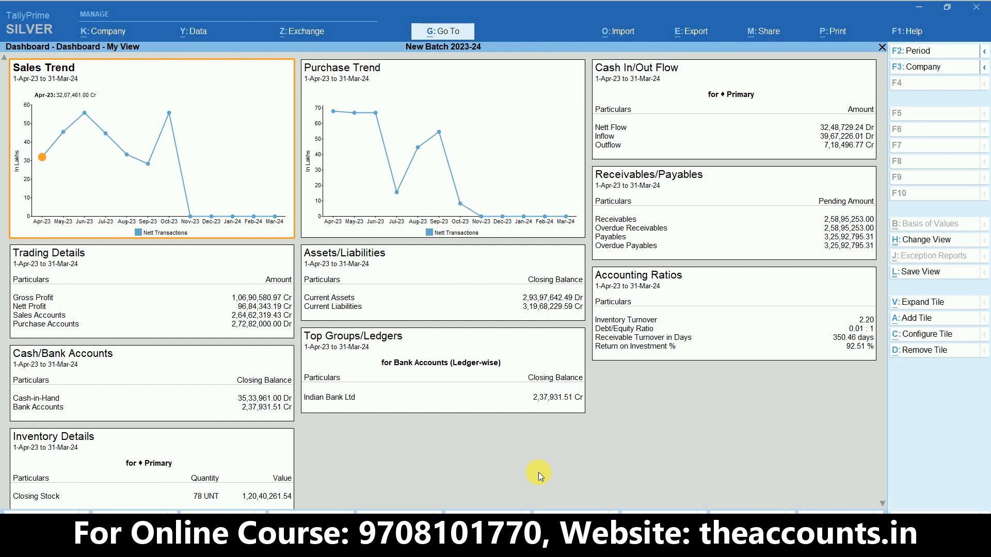
pyautogui.press('Escape')
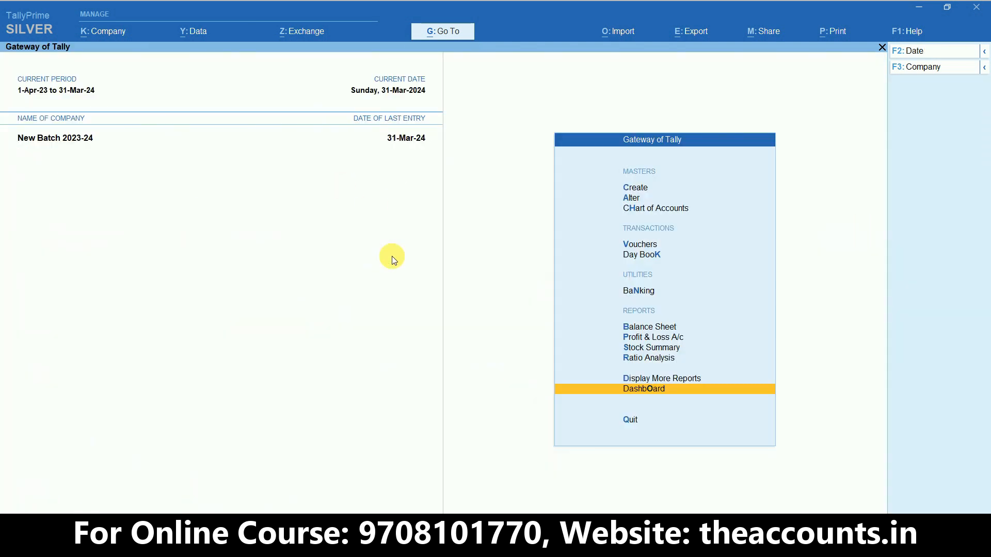
# View the Profit & Loss A/c in detailed form and return to the Gateway of Tally.
pyautogui.press('p')
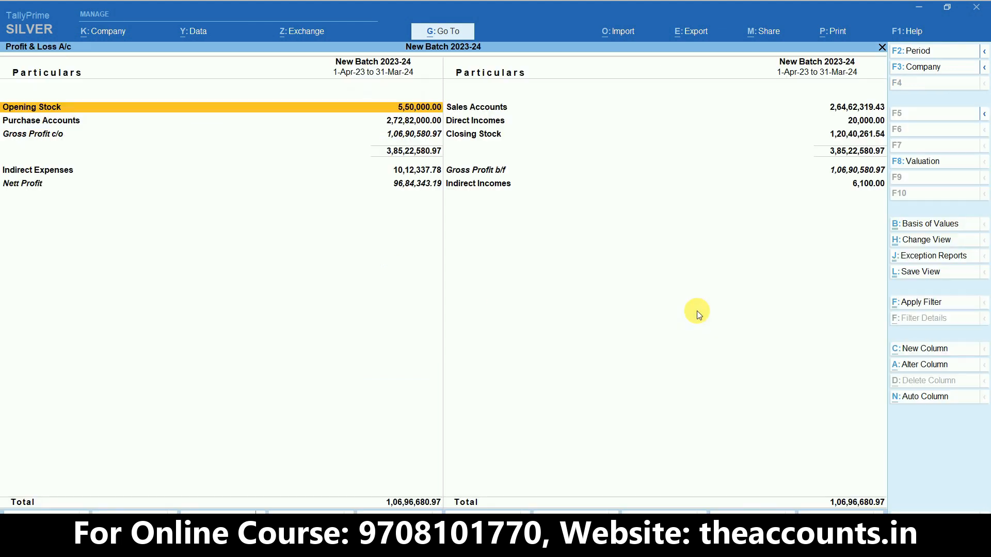
pyautogui.hotkey('alt', 'F5')
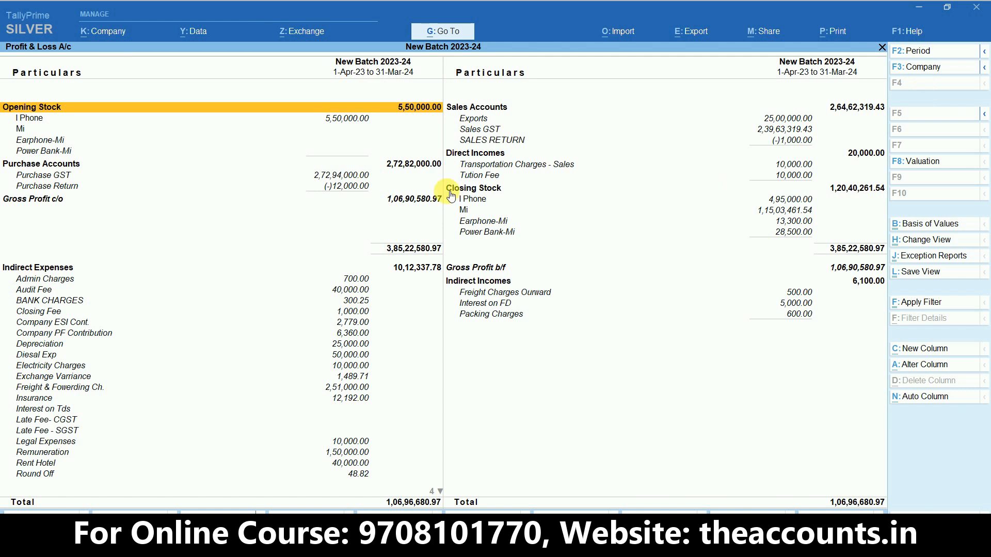
pyautogui.click(427, 197)
pyautogui.press('Escape')
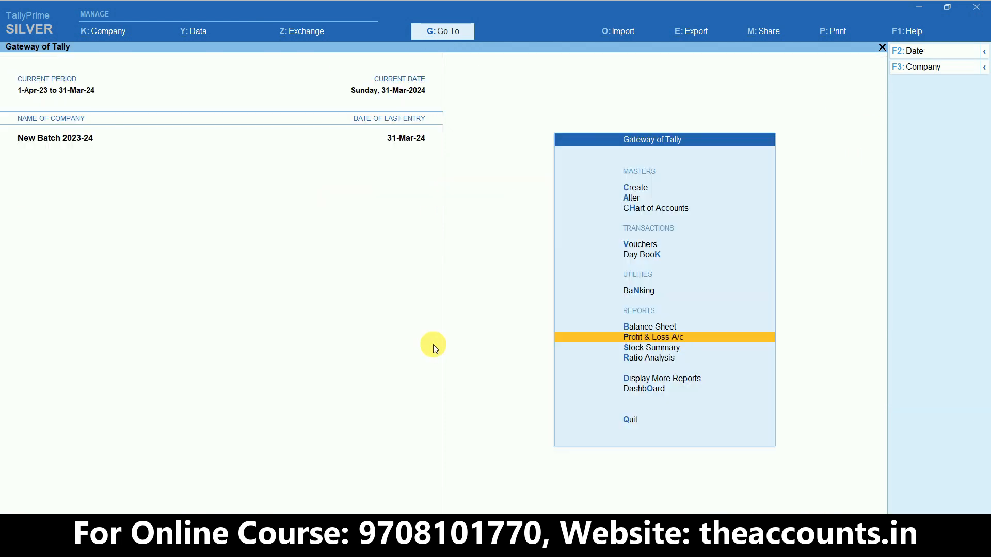
# View the Balance Sheet with its groups expanded in detail and return to the Gateway of Tally.
pyautogui.press('b')
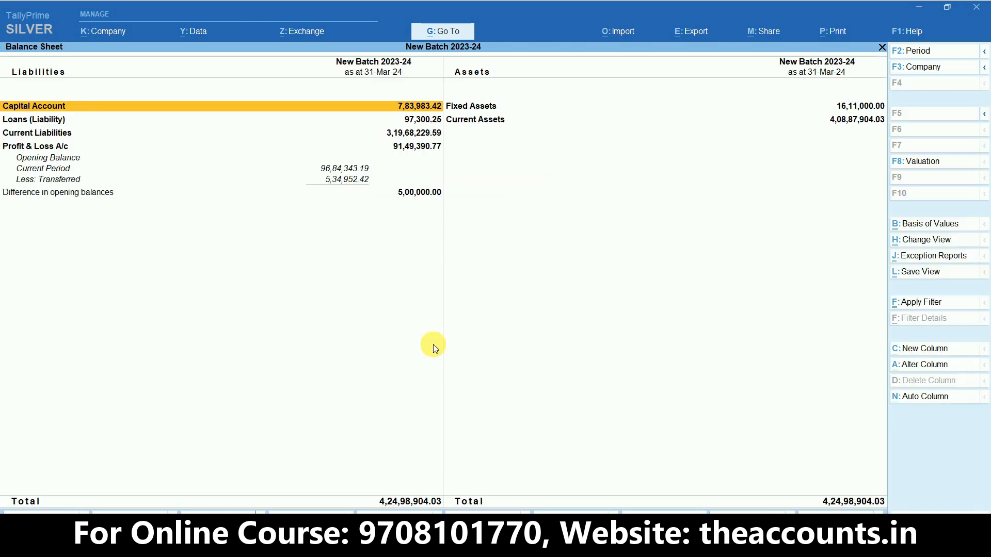
pyautogui.hotkey('alt', 'F5')
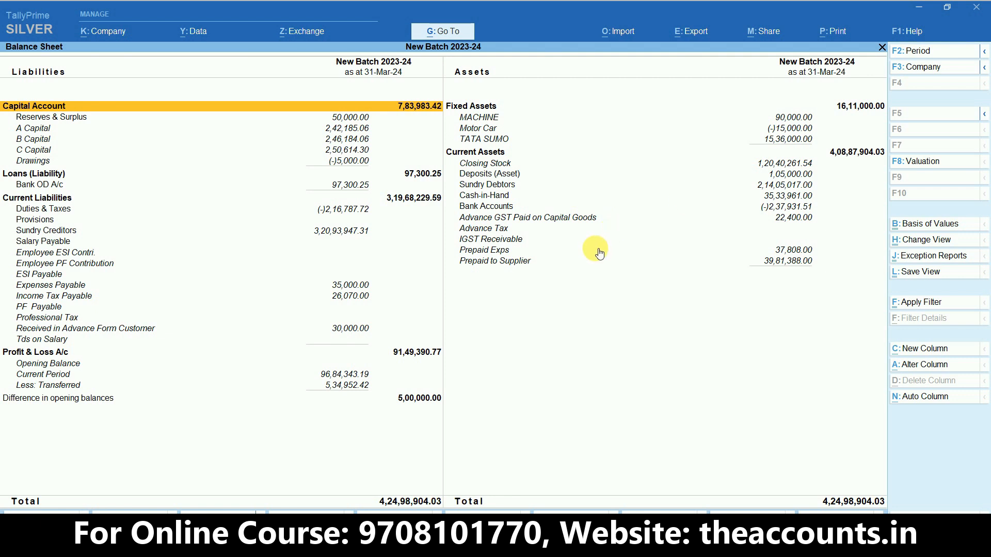
pyautogui.press('Escape')
pyautogui.press('Escape')
pyautogui.press('Escape')
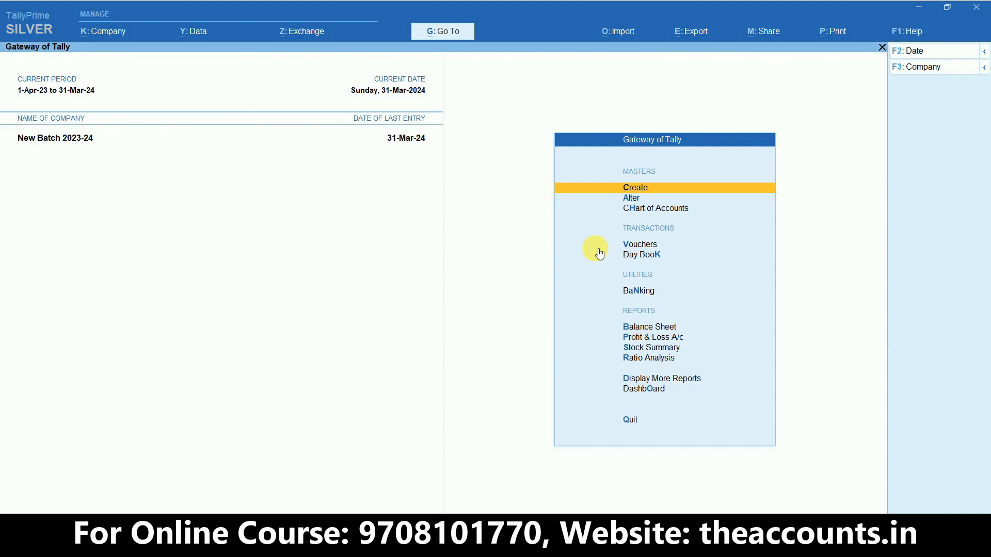
# Open the Dashboard and check the September and April sales points in the Sales Trend graph.
pyautogui.press('o')
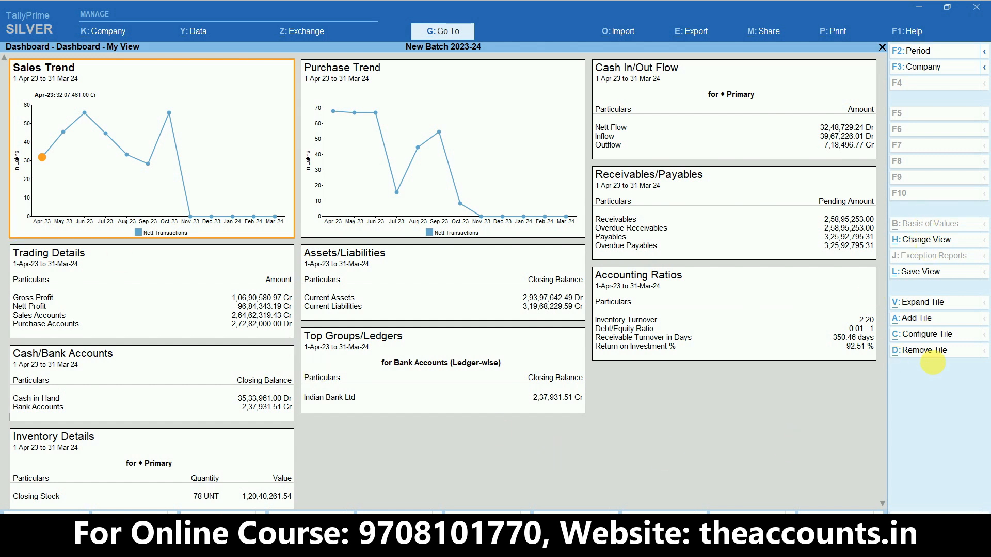
pyautogui.press('ctrl')
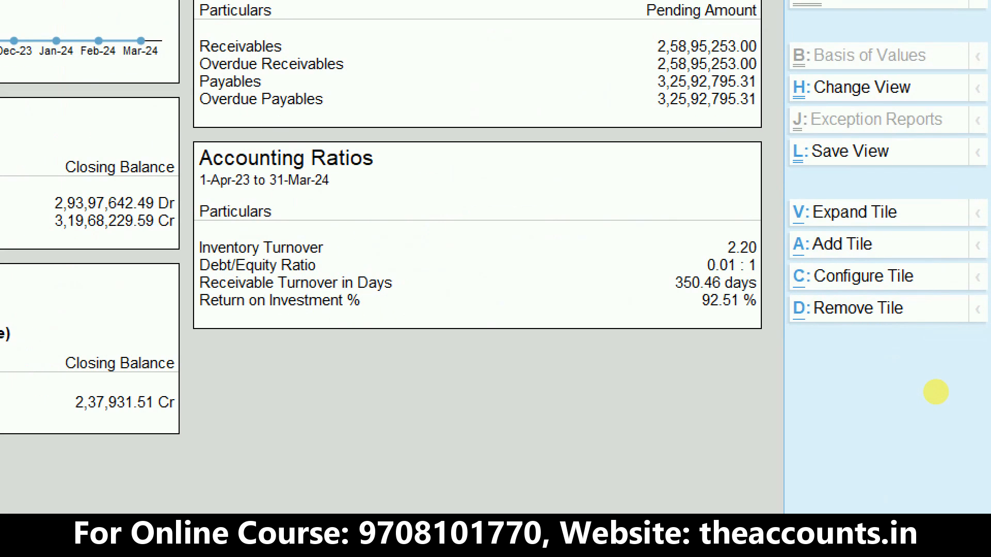
pyautogui.moveTo(887, 162)
pyautogui.mouseDown()
pyautogui.moveTo(735, 336)
pyautogui.moveTo(935, 338)
pyautogui.moveTo(940, 217)
pyautogui.mouseUp()
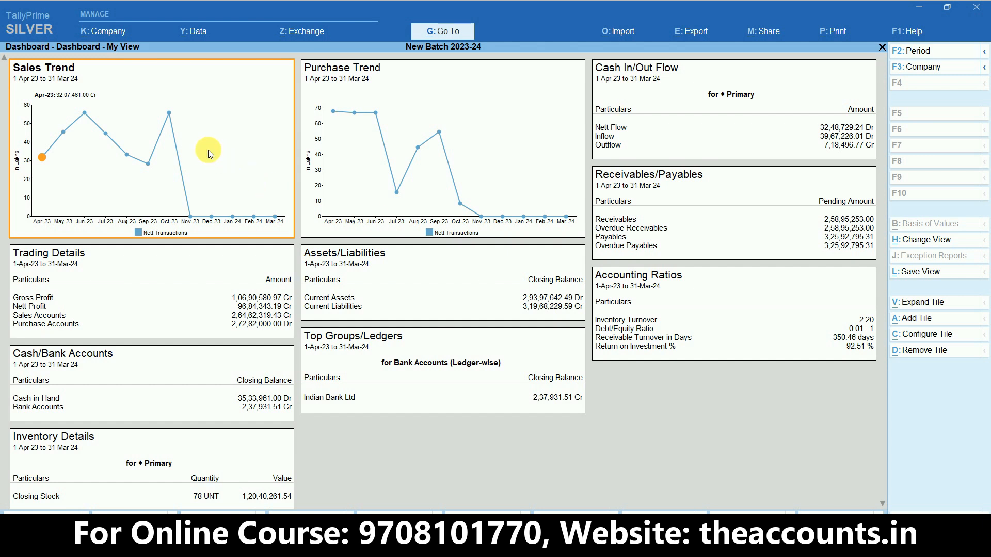
pyautogui.moveTo(154, 171)
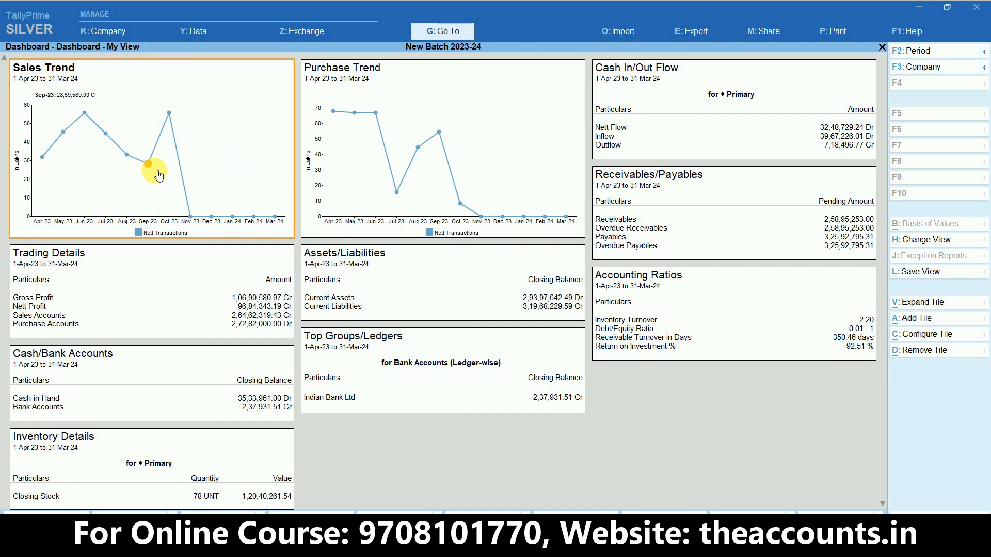
pyautogui.hotkey('ctrl', '1')
pyautogui.click(48, 104)
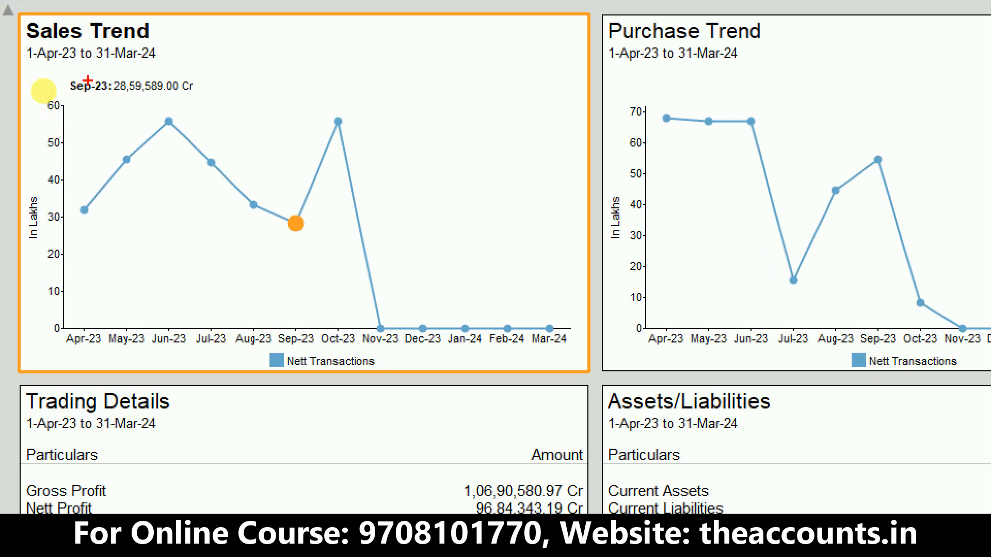
pyautogui.moveTo(65, 66); pyautogui.dragTo(208, 104)
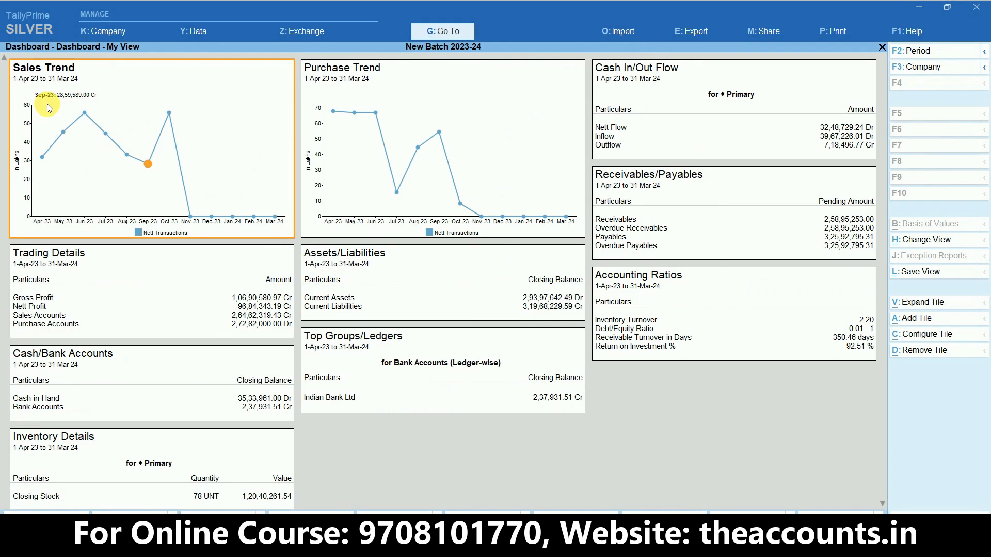
pyautogui.moveTo(44, 159)
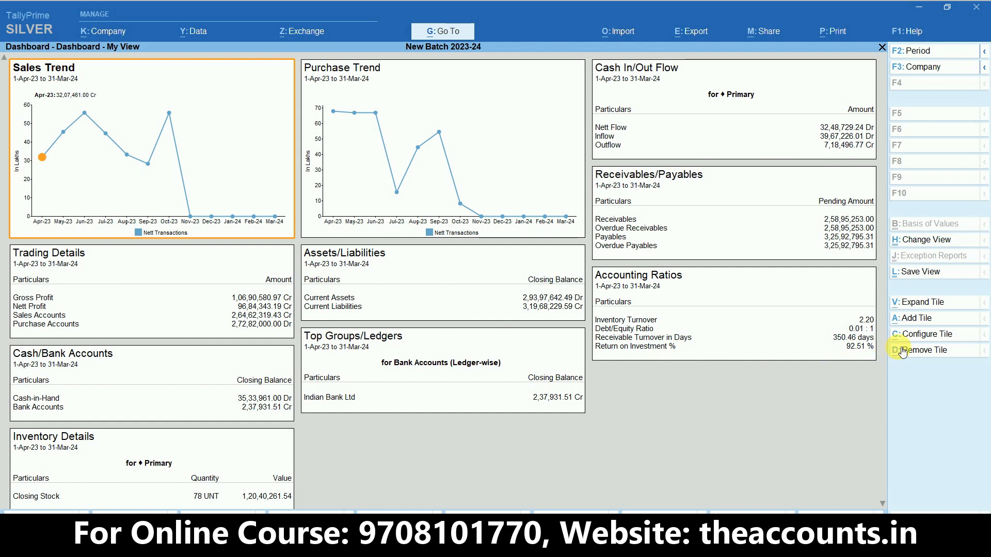
# Configure the Sales Trend tile with the name SALES REPORT and Monthly periodicity.
pyautogui.click(929, 336)
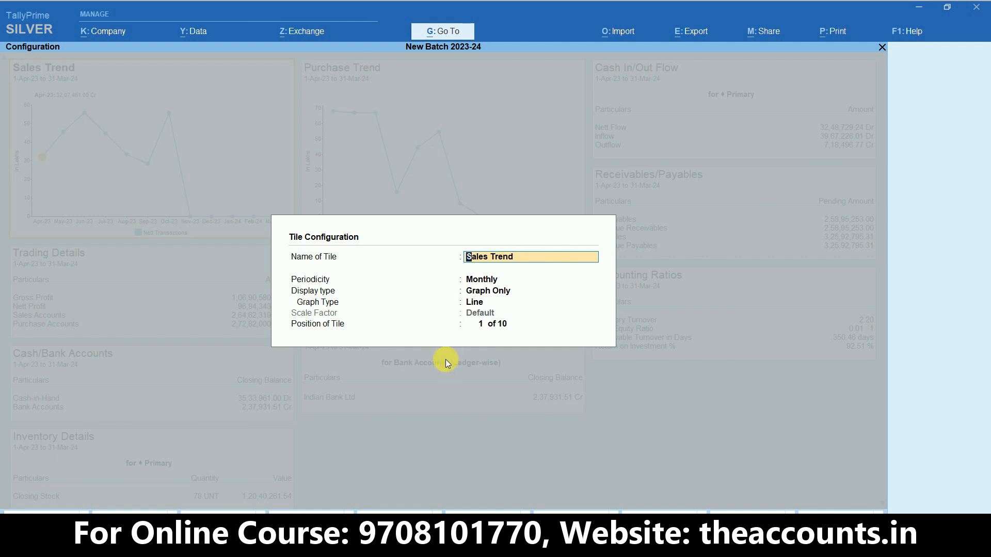
pyautogui.write('SAle')
pyautogui.press('BackSpace')
pyautogui.press('BackSpace')
pyautogui.press('BackSpace')
pyautogui.write('ALES REPORT')
pyautogui.click(470, 282)
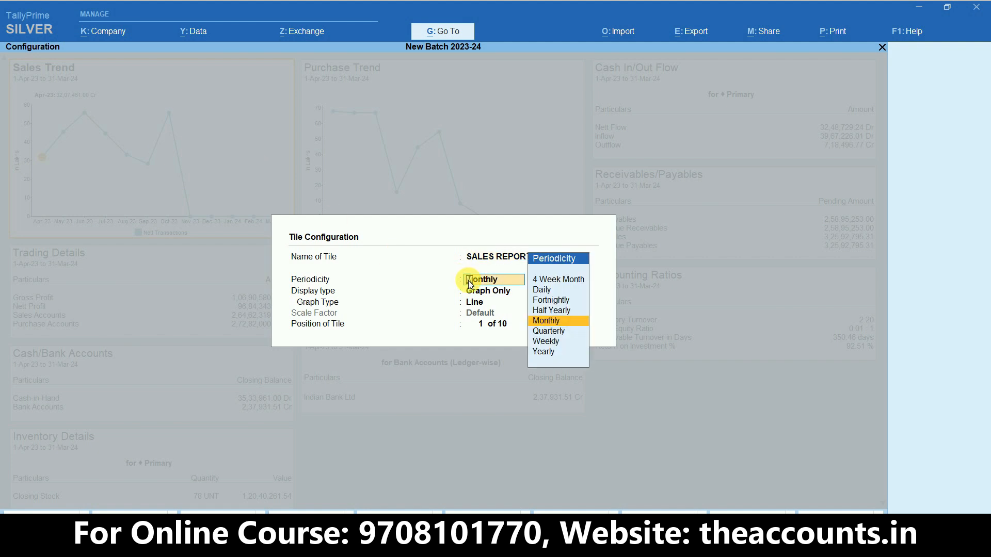
pyautogui.click(557, 322)
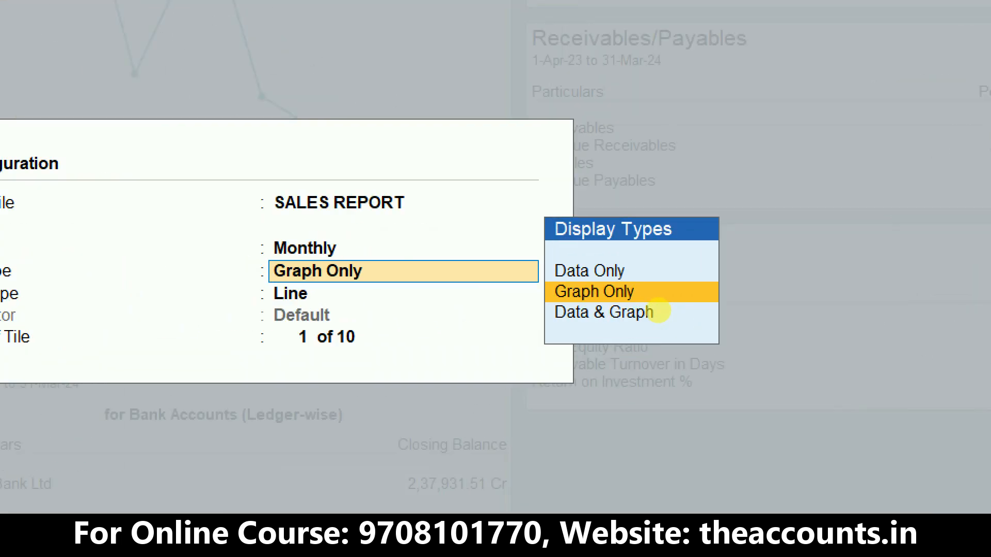
# Set the tile to display Data & Graph as a Bar graph, keeping the Default scale factor and position 1, and apply the configuration.
pyautogui.moveTo(645, 261)
pyautogui.mouseDown()
pyautogui.moveTo(498, 305)
pyautogui.moveTo(731, 294)
pyautogui.moveTo(604, 233)
pyautogui.mouseUp()
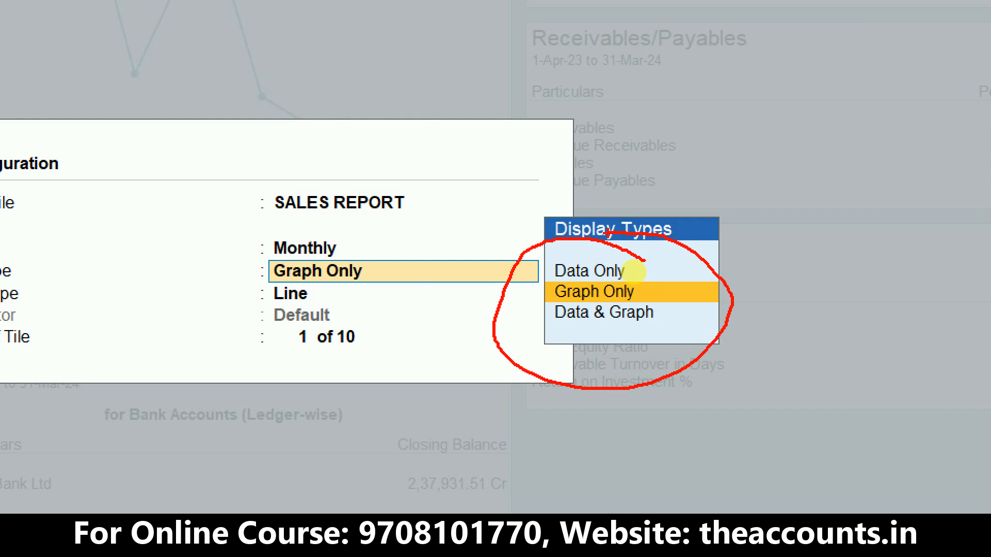
pyautogui.moveTo(637, 267)
pyautogui.mouseDown()
pyautogui.moveTo(645, 276)
pyautogui.moveTo(665, 263)
pyautogui.moveTo(651, 293)
pyautogui.moveTo(699, 270)
pyautogui.mouseUp()
pyautogui.moveTo(673, 309); pyautogui.dragTo(758, 272)
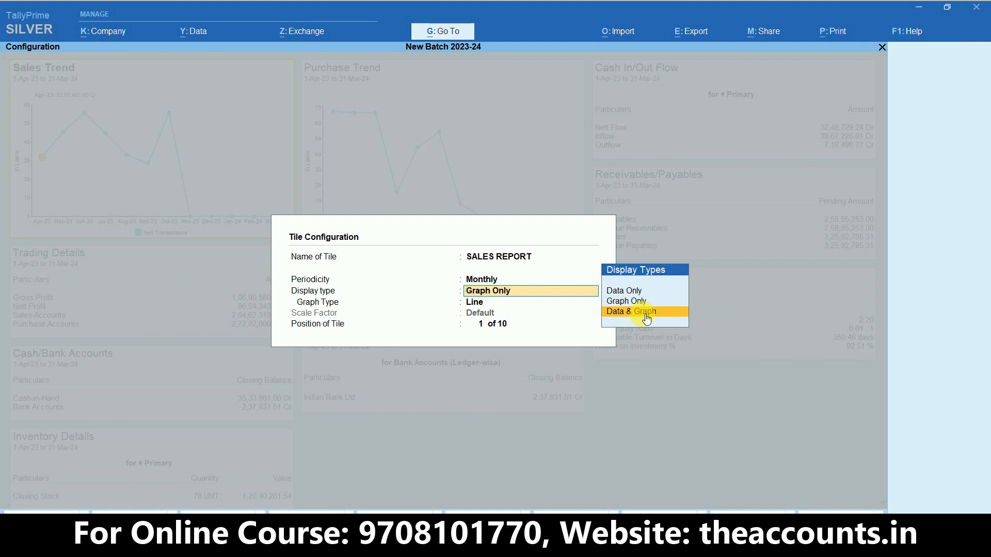
pyautogui.click(645, 312)
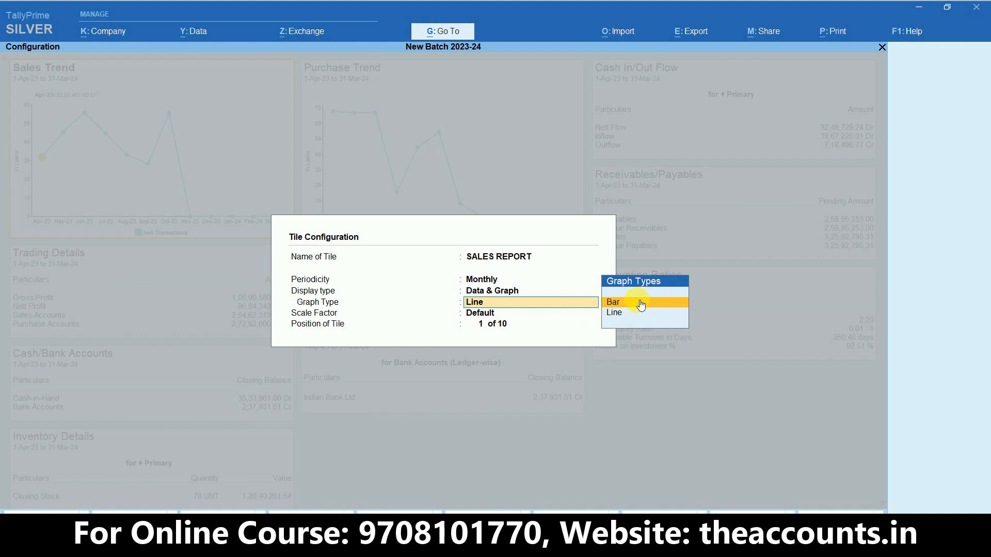
pyautogui.press('Return')
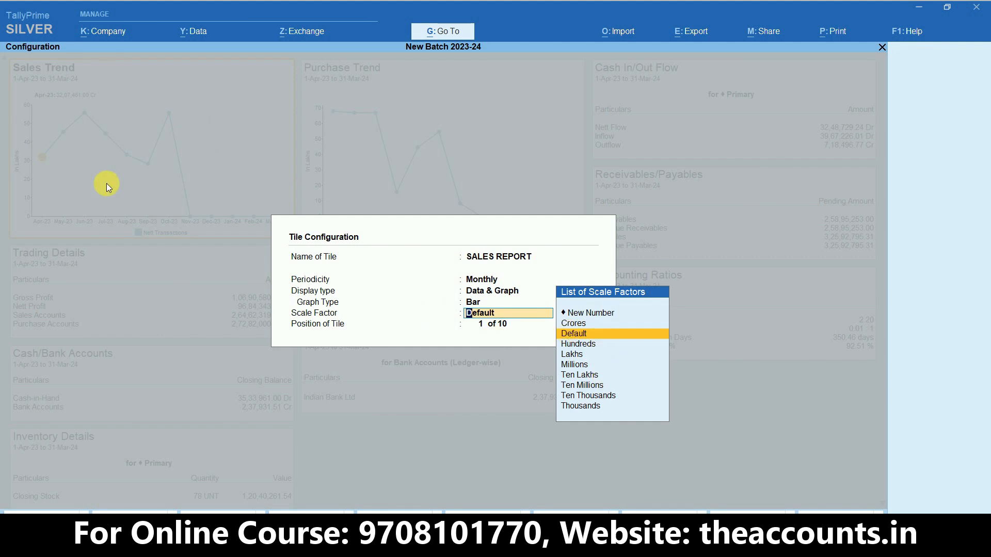
pyautogui.press('Return')
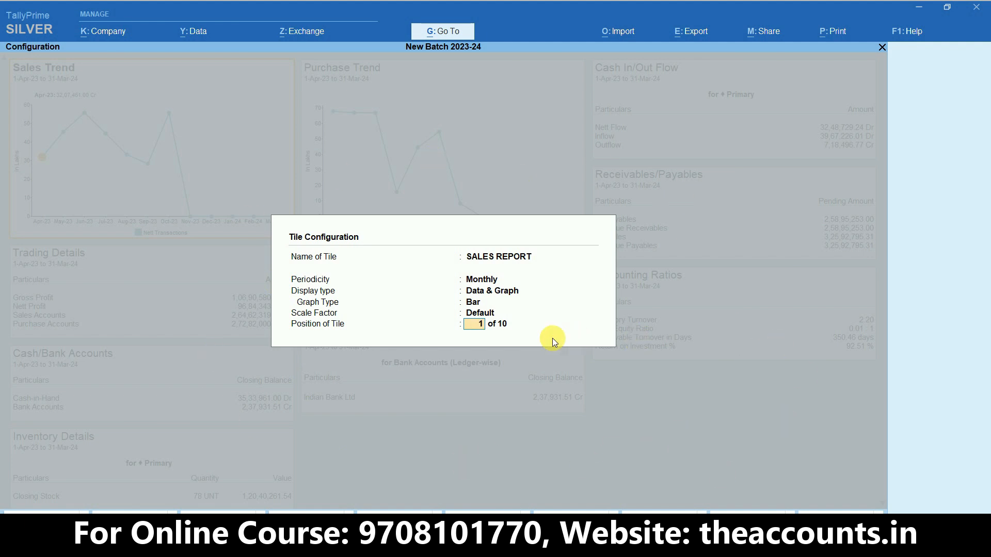
pyautogui.press('Return')
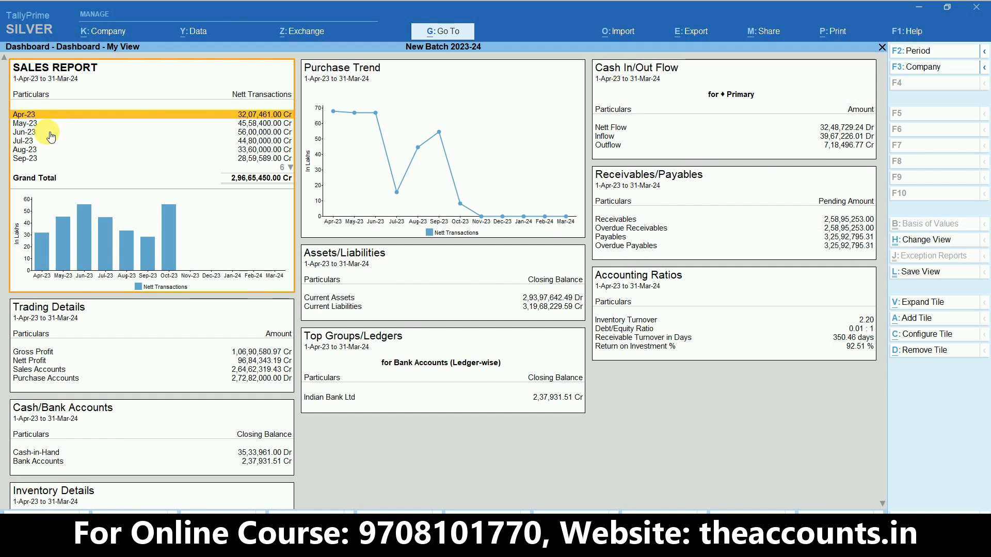
# Examine the monthly net transaction rows in the SALES REPORT tile.
pyautogui.press('ctrl')
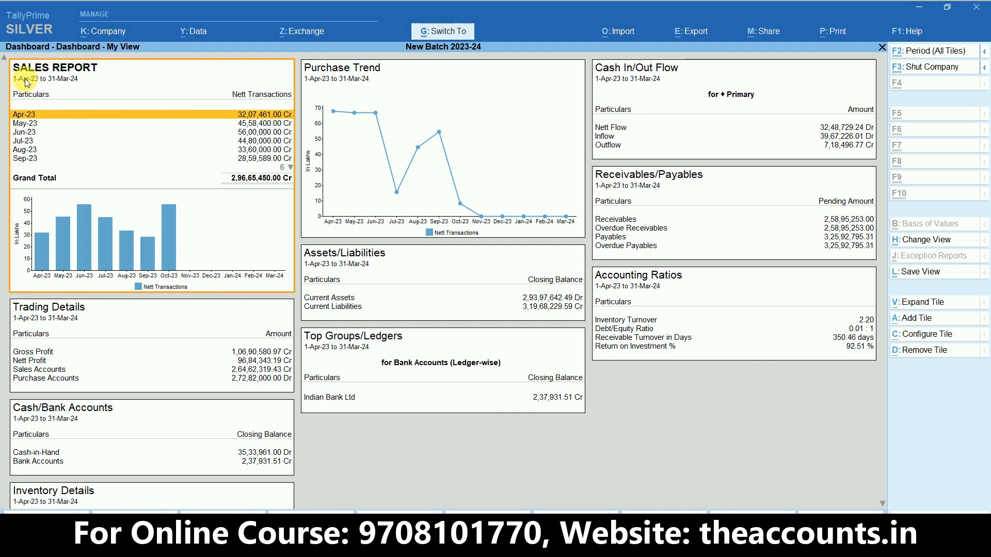
pyautogui.moveTo(19, 40); pyautogui.dragTo(217, 95)
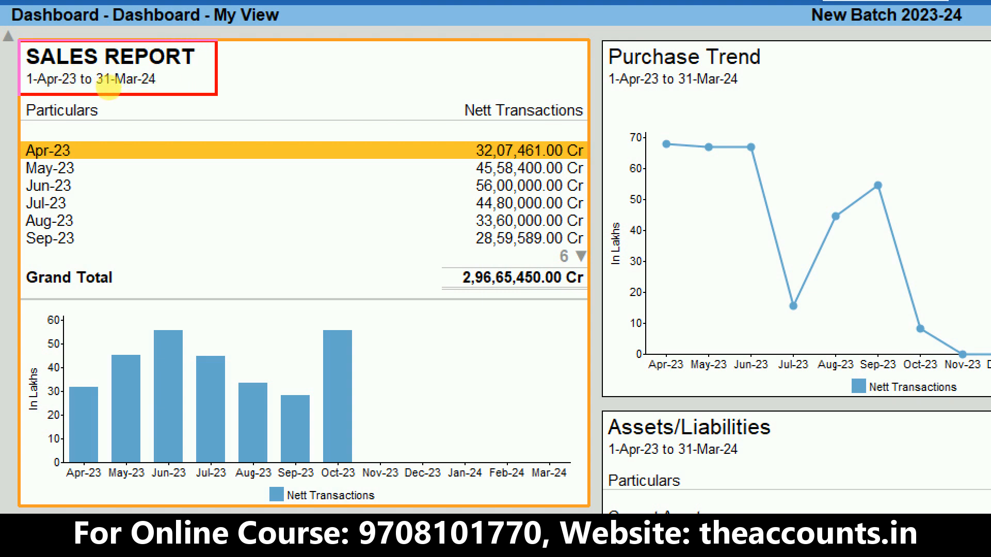
pyautogui.press('Down')
pyautogui.press('Down')
pyautogui.press('Down')
pyautogui.press('Down')
pyautogui.press('Down')
pyautogui.press('Down')
pyautogui.press('Up')
pyautogui.press('Up')
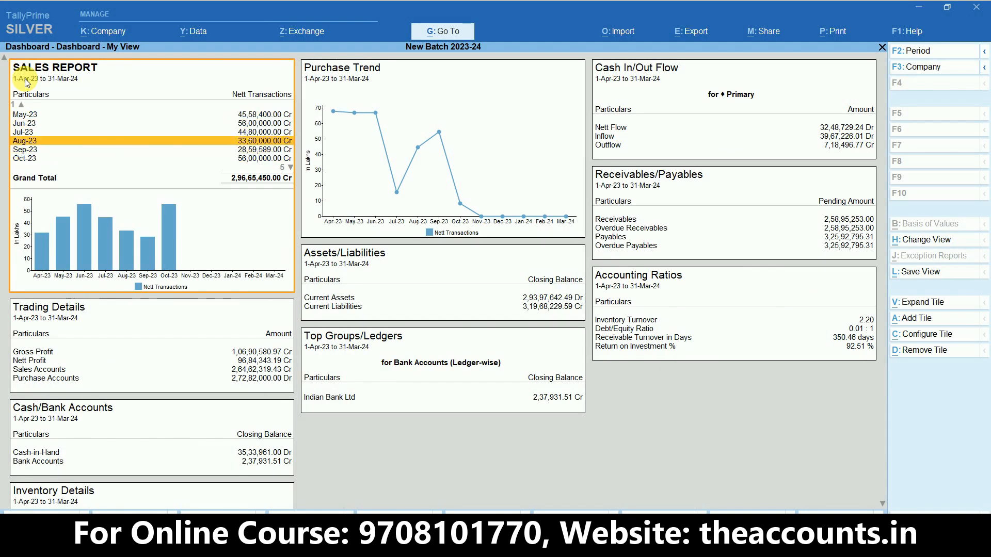
# Go through the SALES REPORT tile's monthly rows from Apr-23 to Dec-23.
pyautogui.press('Up')
pyautogui.press('Up')
pyautogui.press('Up')
pyautogui.press('Up')
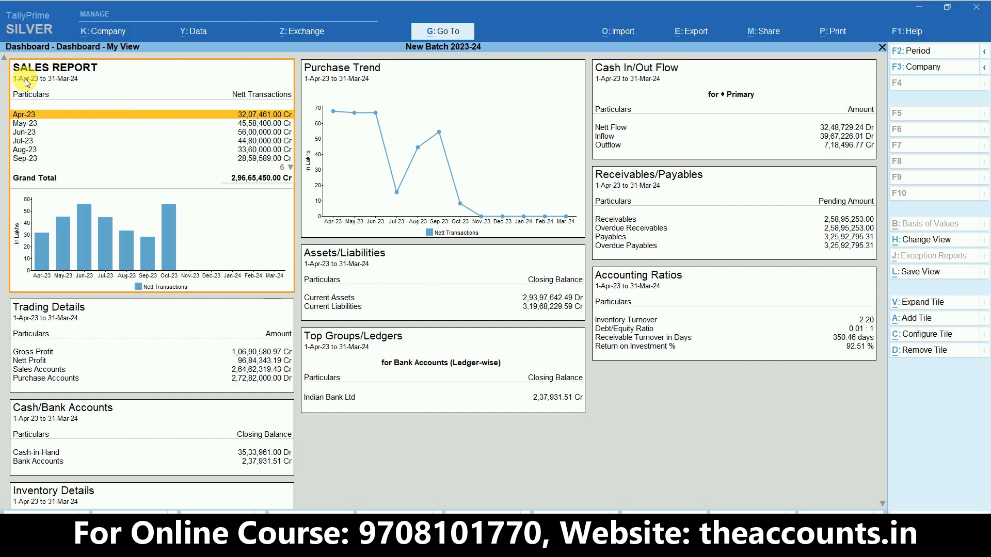
pyautogui.press('Down')
pyautogui.press('Down')
pyautogui.press('Down')
pyautogui.press('Down')
pyautogui.press('Down')
pyautogui.press('Down')
pyautogui.press('Down')
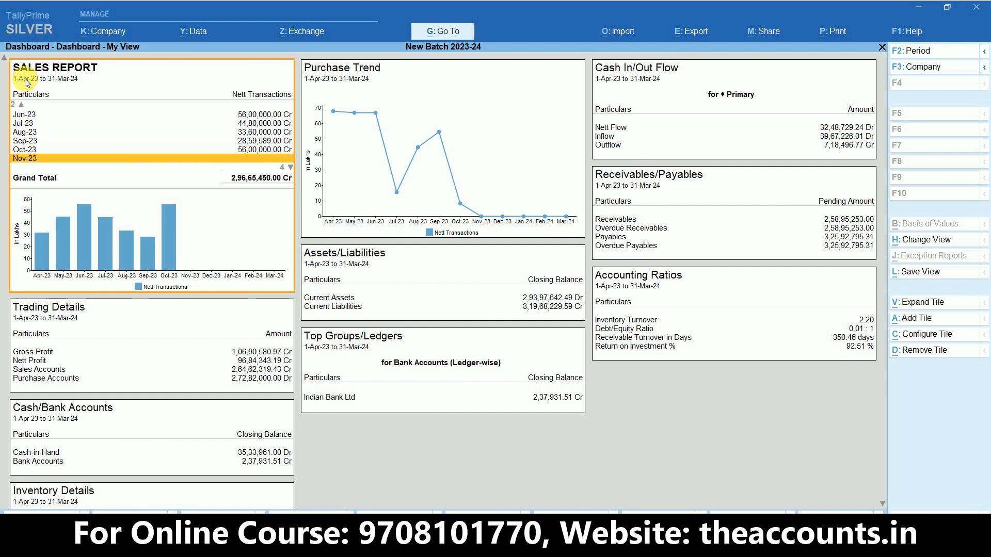
pyautogui.press('Down')
pyautogui.press('Up')
pyautogui.press('Up')
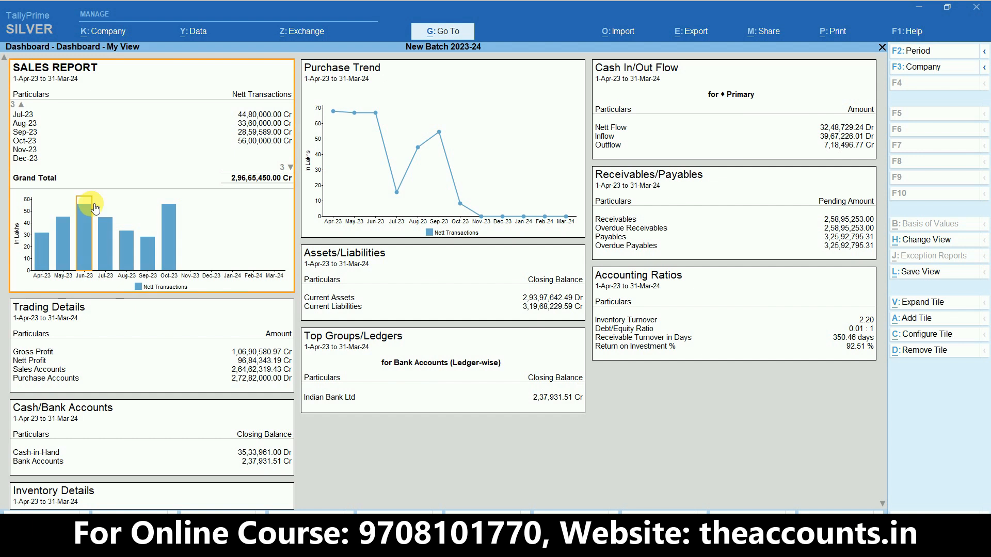
# Drill down from Jul-23 in the SALES REPORT tile to the Centax Co. sales voucher and return to the Dashboard.
pyautogui.click(260, 117)
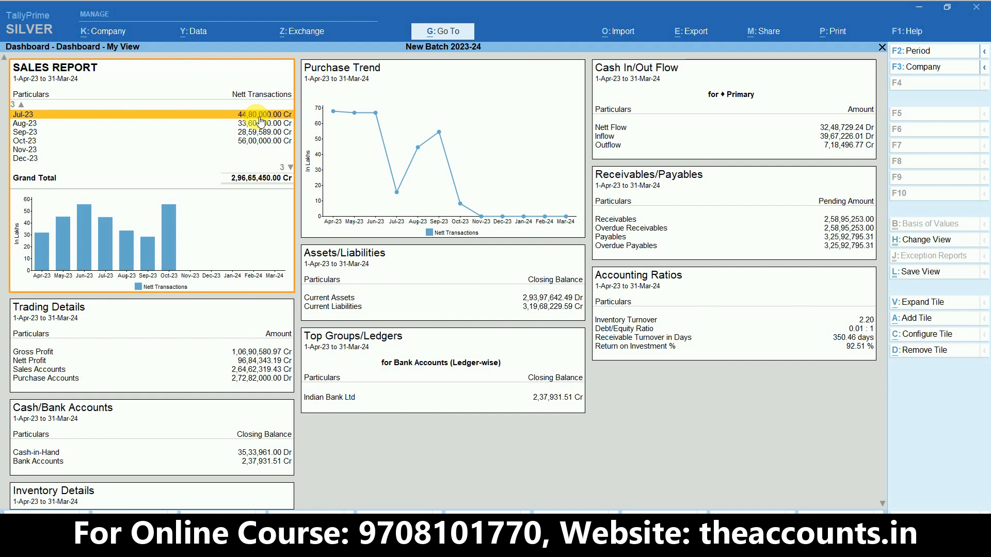
pyautogui.press('Return')
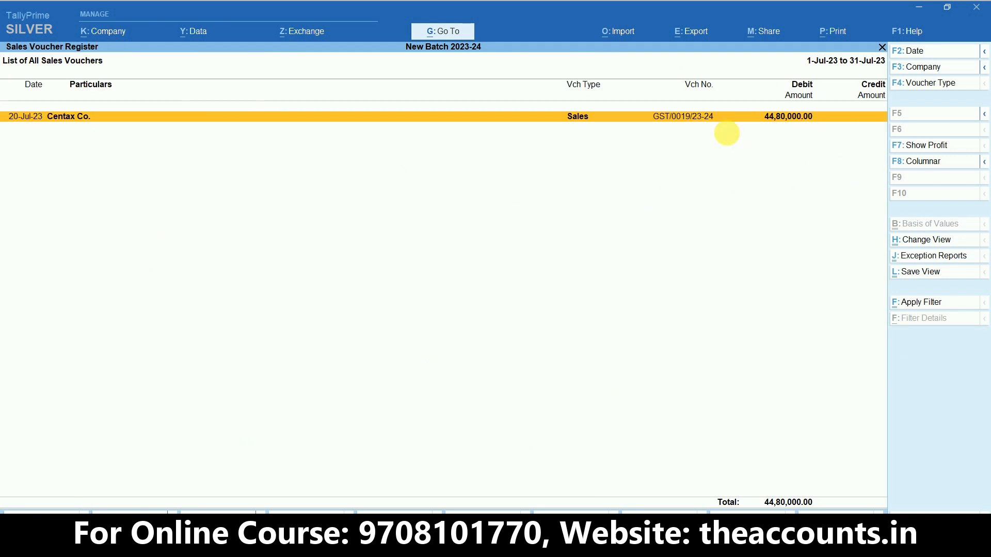
pyautogui.press('Return')
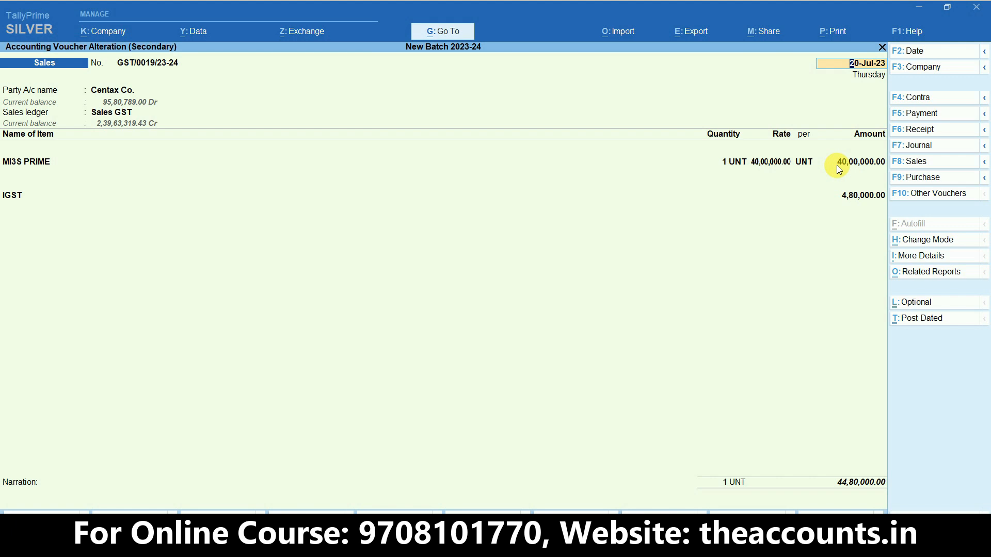
pyautogui.press('Escape')
pyautogui.press('Return')
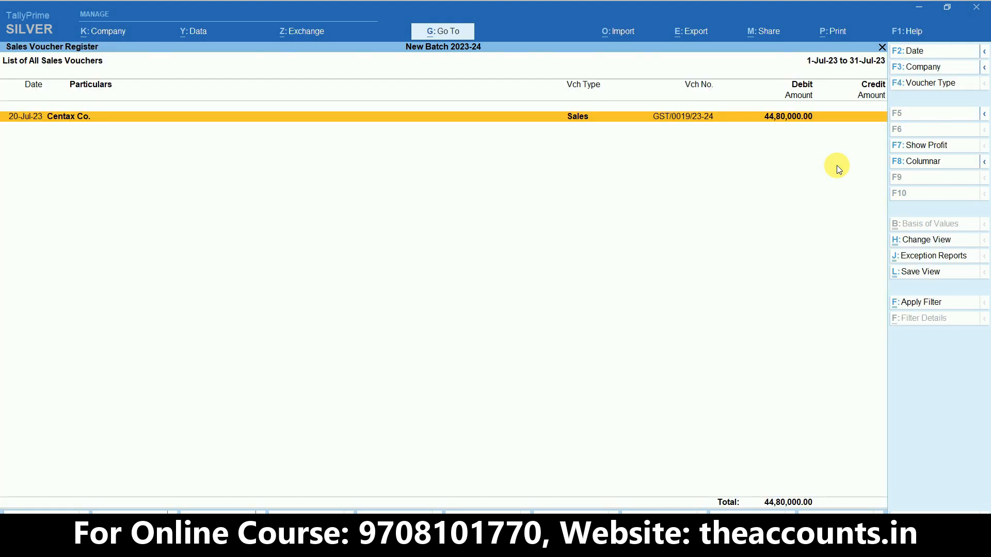
pyautogui.press('Escape')
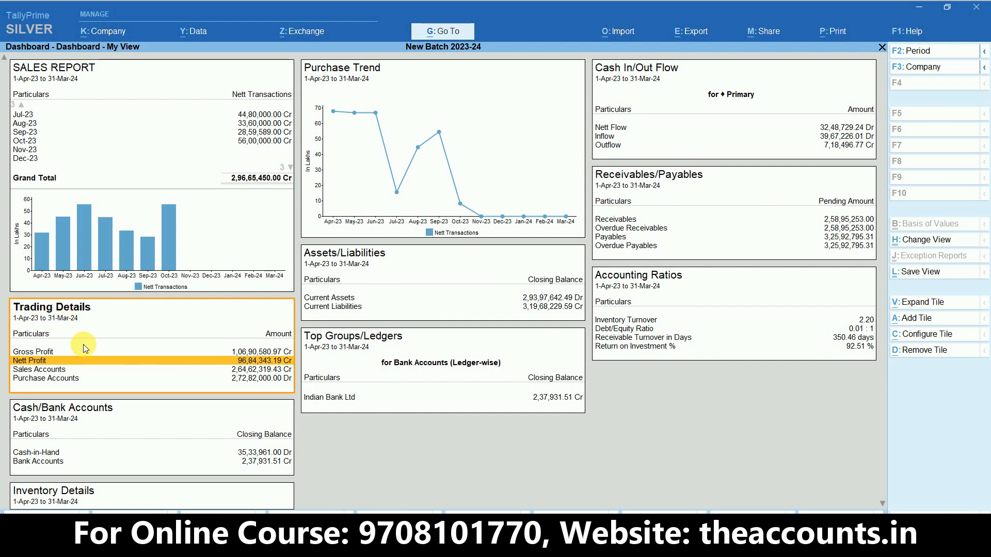
# Review the Trading Details tile and inspect the Sales Accounts group summary behind it.
pyautogui.press('ctrl')
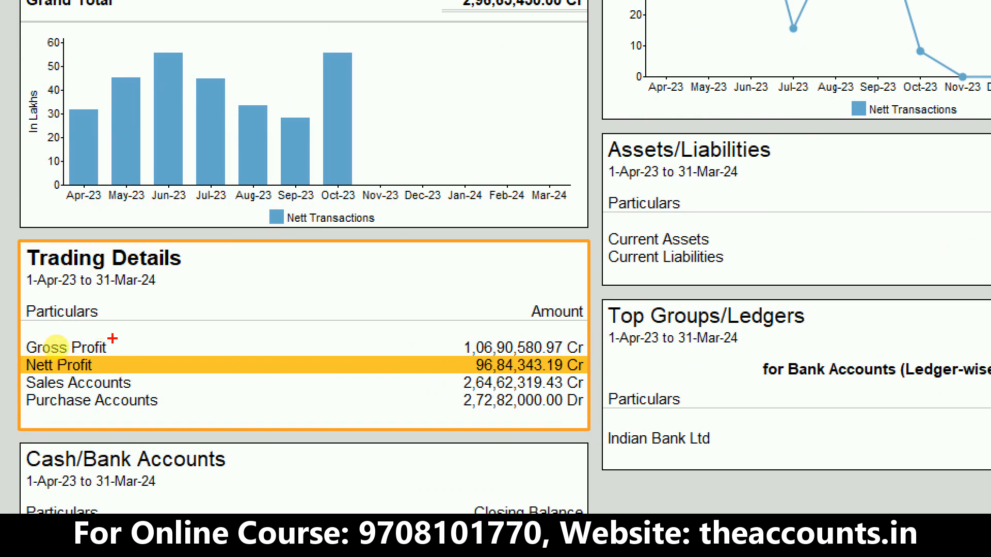
pyautogui.moveTo(148, 374); pyautogui.dragTo(205, 347)
pyautogui.moveTo(170, 397); pyautogui.dragTo(285, 297)
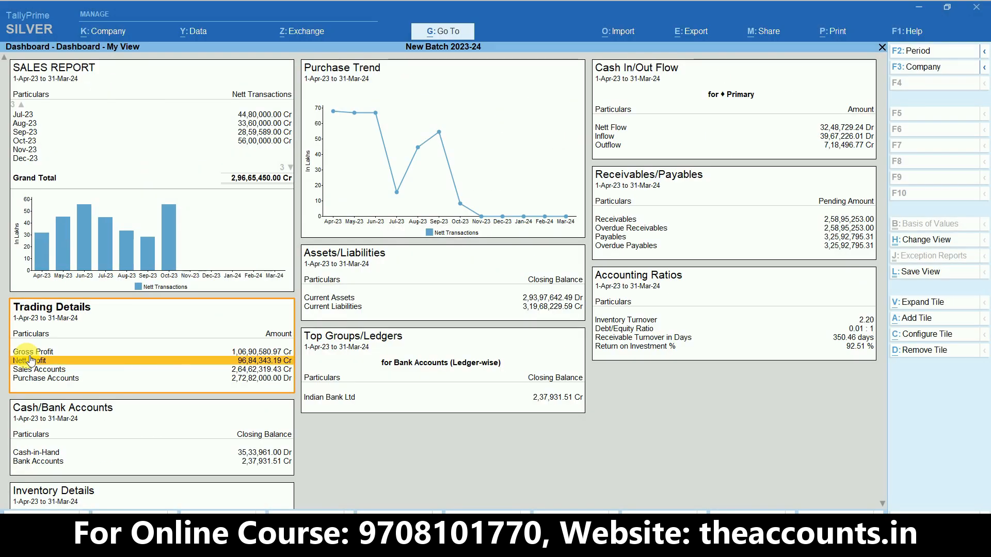
pyautogui.click(236, 370)
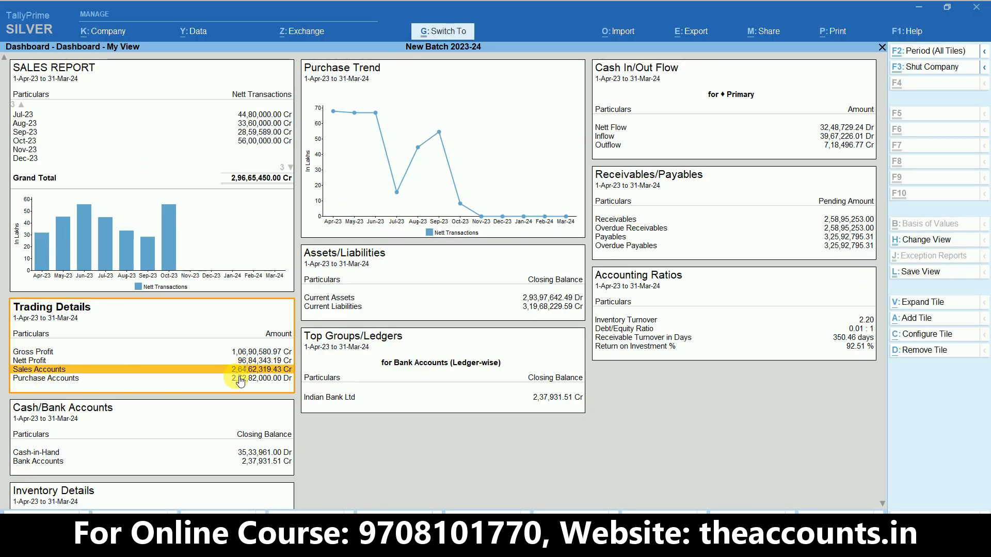
pyautogui.hotkey('ctrl', '1')
pyautogui.press('Escape')
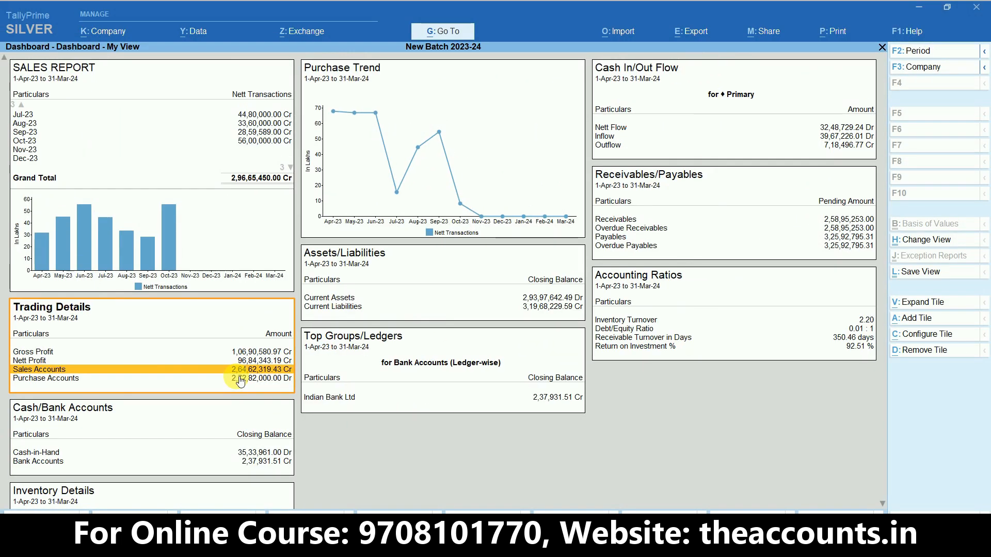
pyautogui.press('Return')
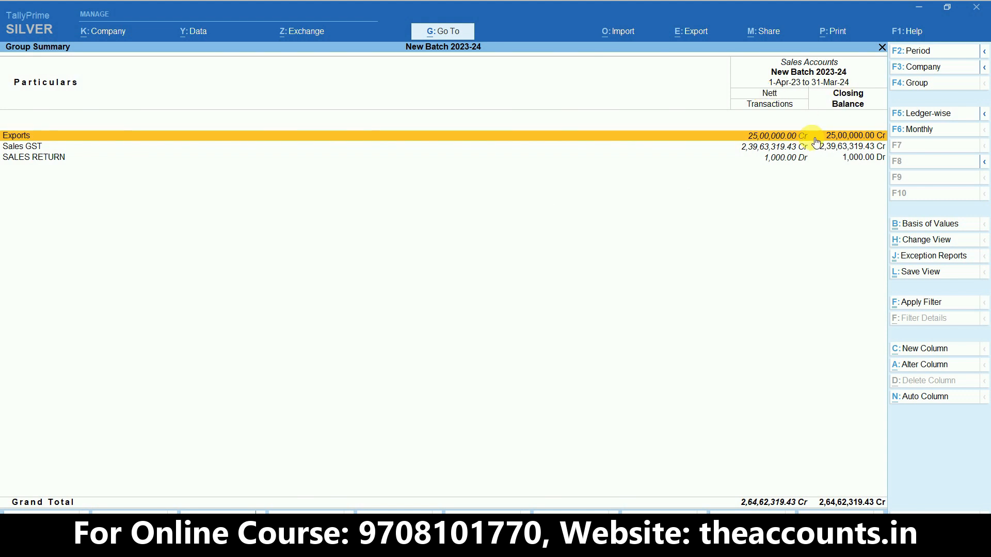
pyautogui.press('Escape')
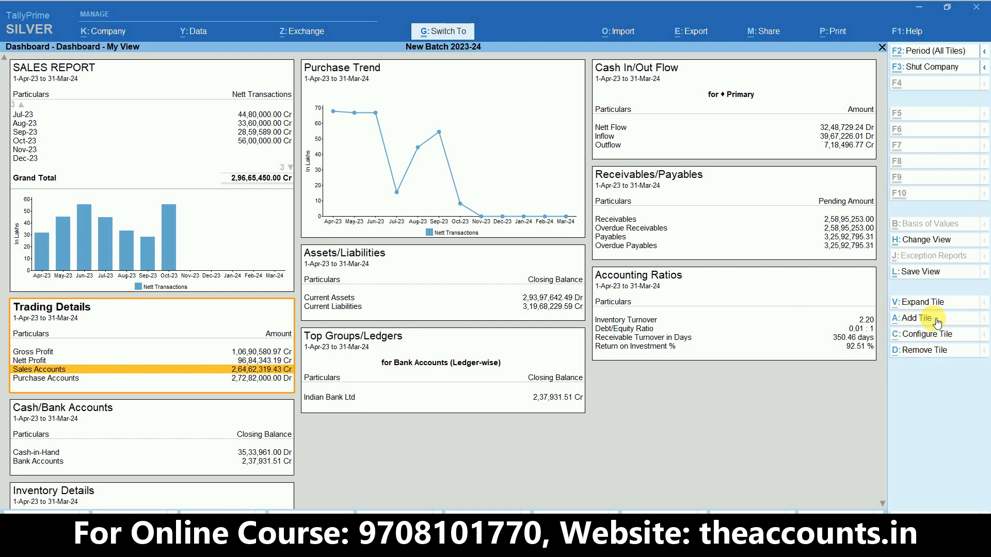
# Show the inactive tiles in the list of available tiles and add the GST Liability/ITC tile to the Dashboard.
pyautogui.hotkey('ctrl', '1')
pyautogui.click(933, 318)
pyautogui.moveTo(883, 313)
pyautogui.mouseDown()
pyautogui.moveTo(852, 304)
pyautogui.moveTo(790, 330)
pyautogui.moveTo(875, 331)
pyautogui.mouseUp()
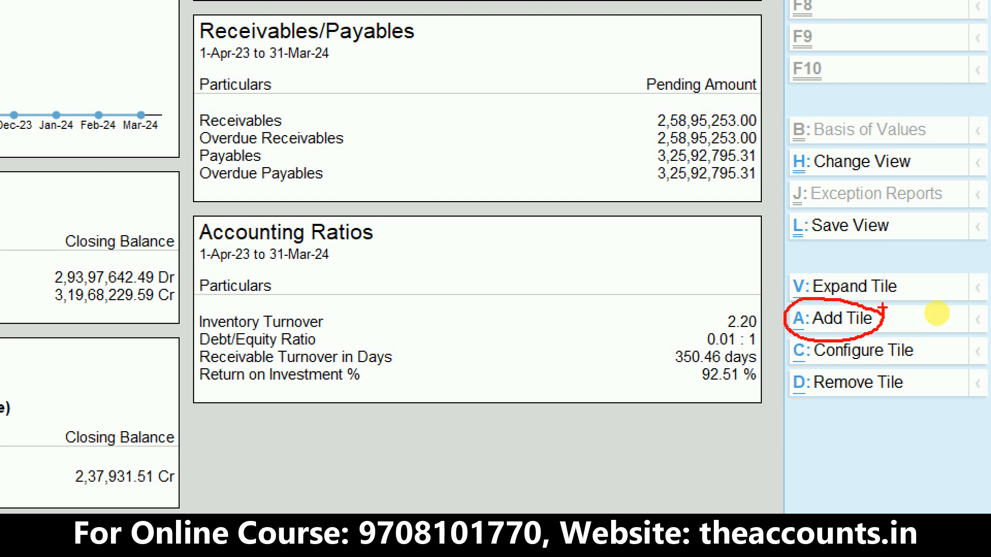
pyautogui.press('Escape')
pyautogui.click(918, 319)
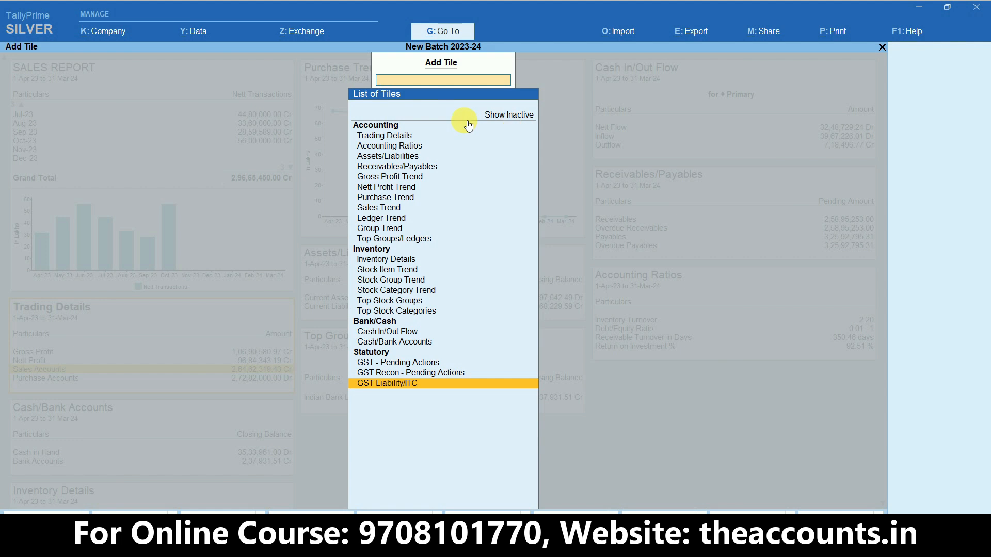
pyautogui.click(507, 118)
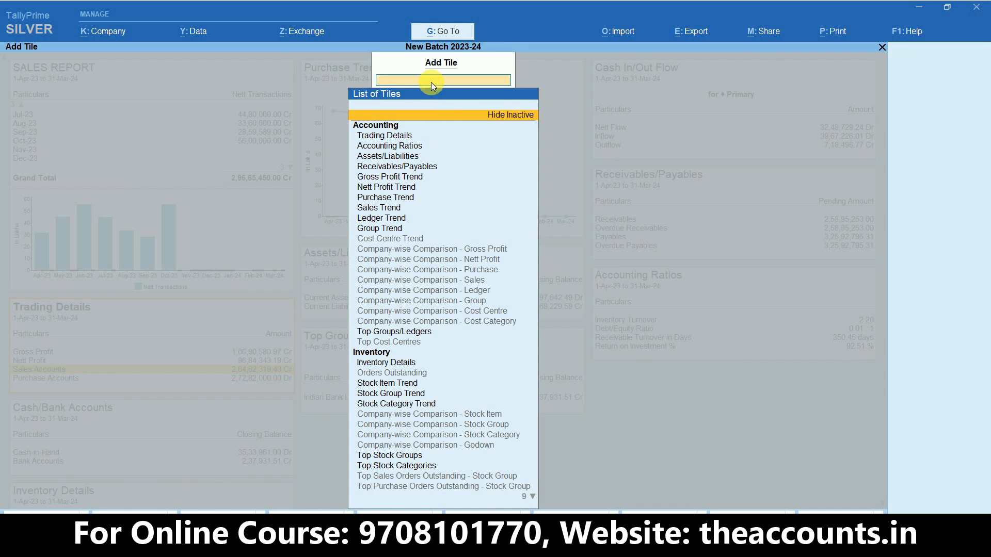
pyautogui.write('ITC')
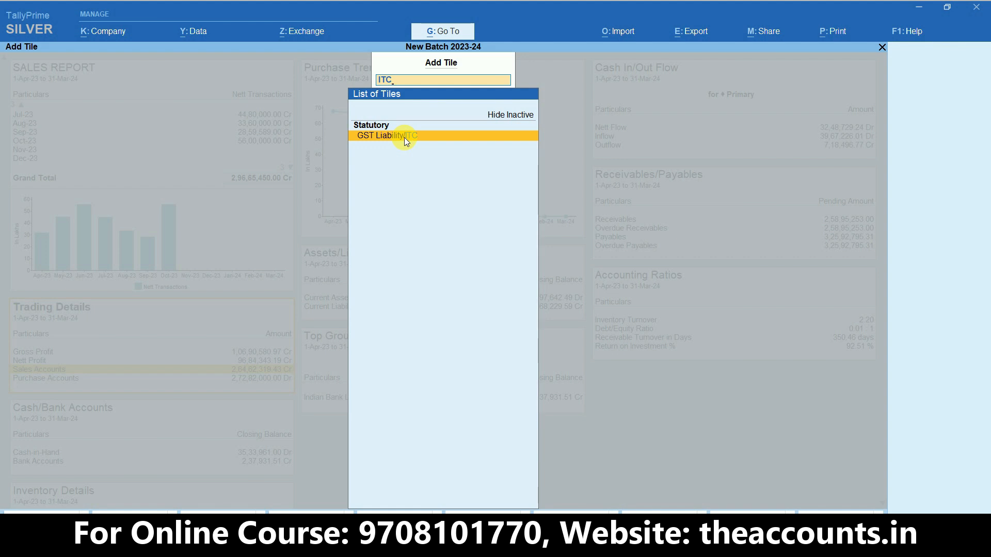
pyautogui.click(406, 137)
pyautogui.press('Return')
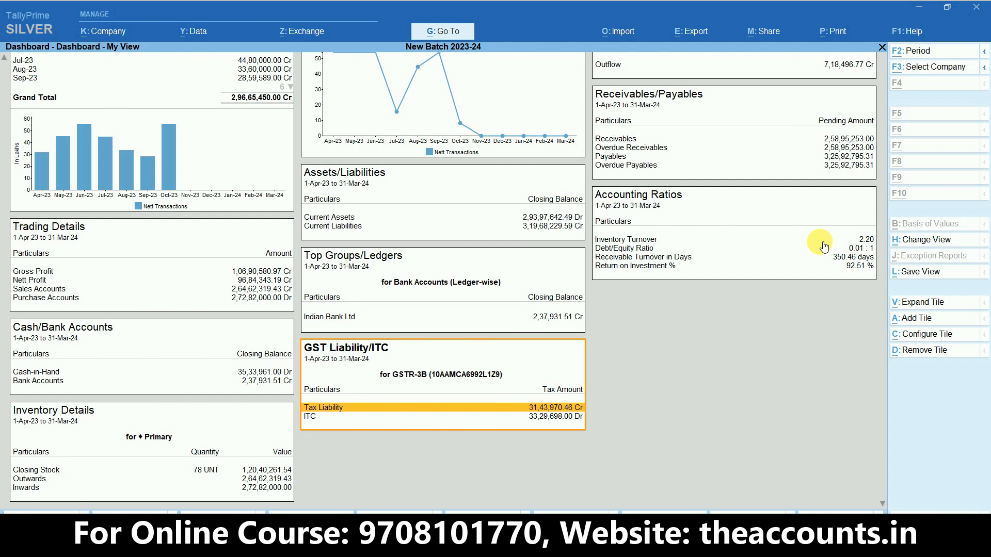
pyautogui.press('F2')
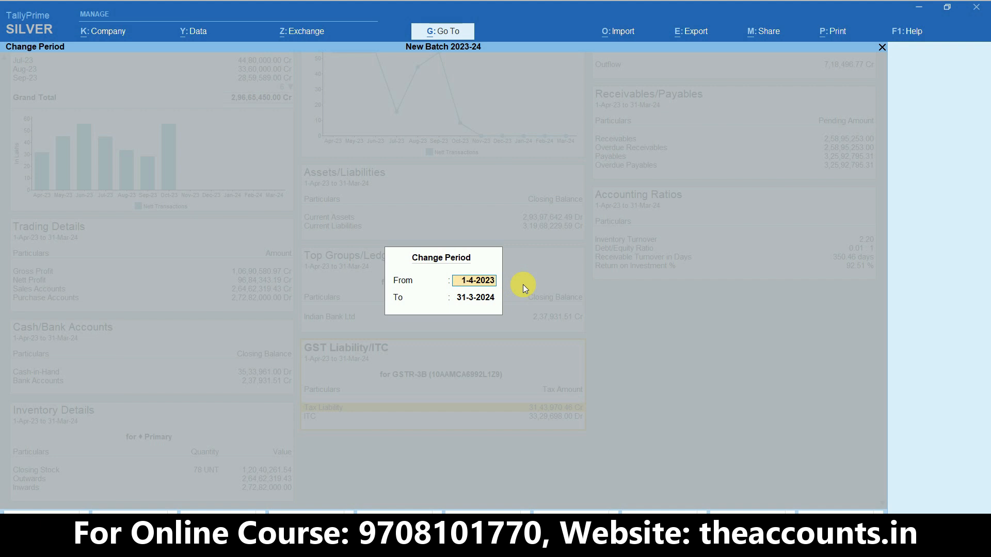
pyautogui.press('BackSpace')
pyautogui.press('Escape')
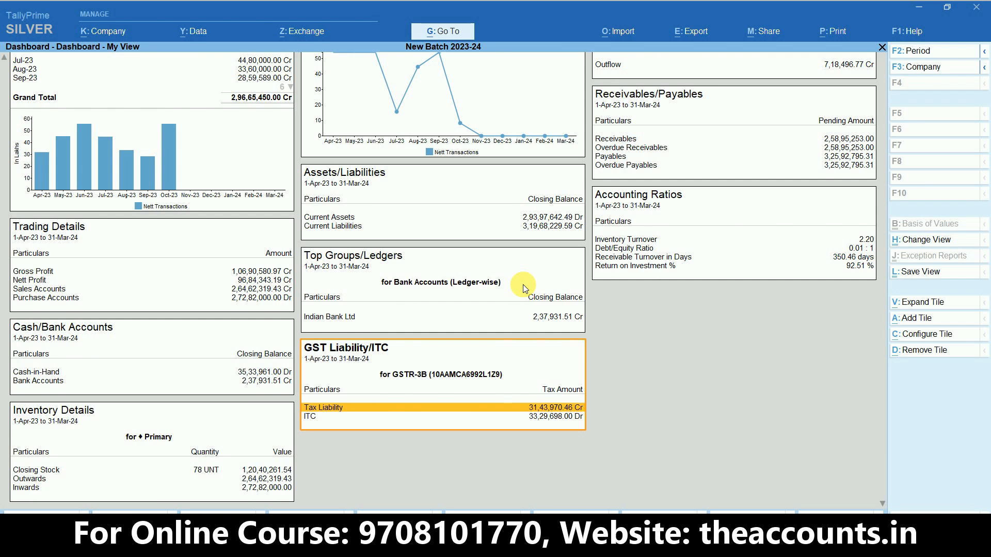
# Expand the SALES REPORT tile to examine its full monthly data and bar graph.
pyautogui.click(153, 183)
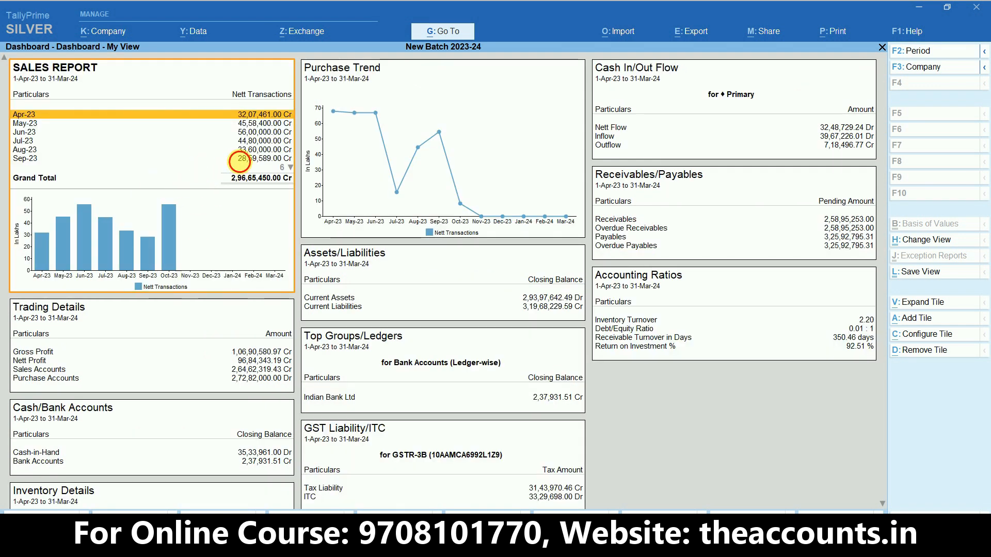
pyautogui.click(242, 160)
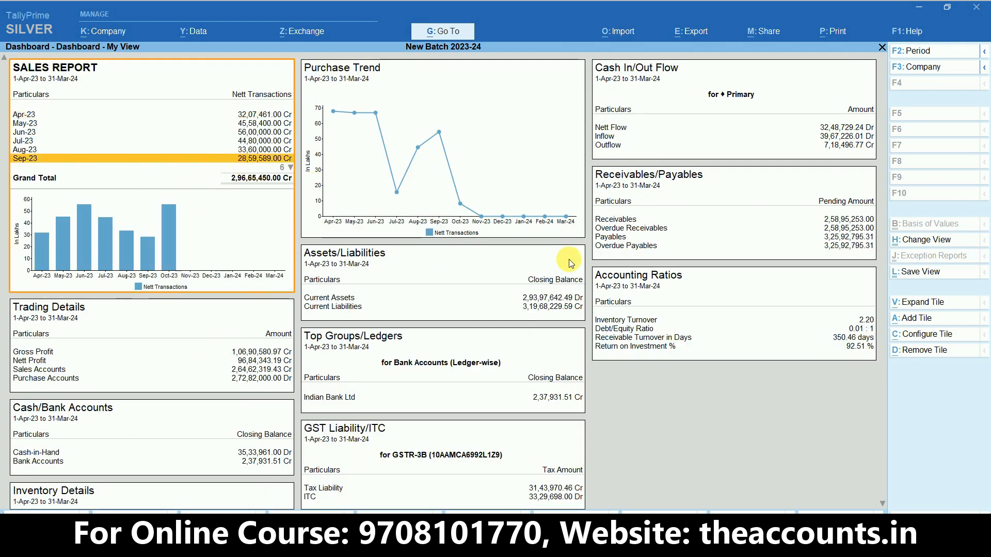
pyautogui.click(918, 306)
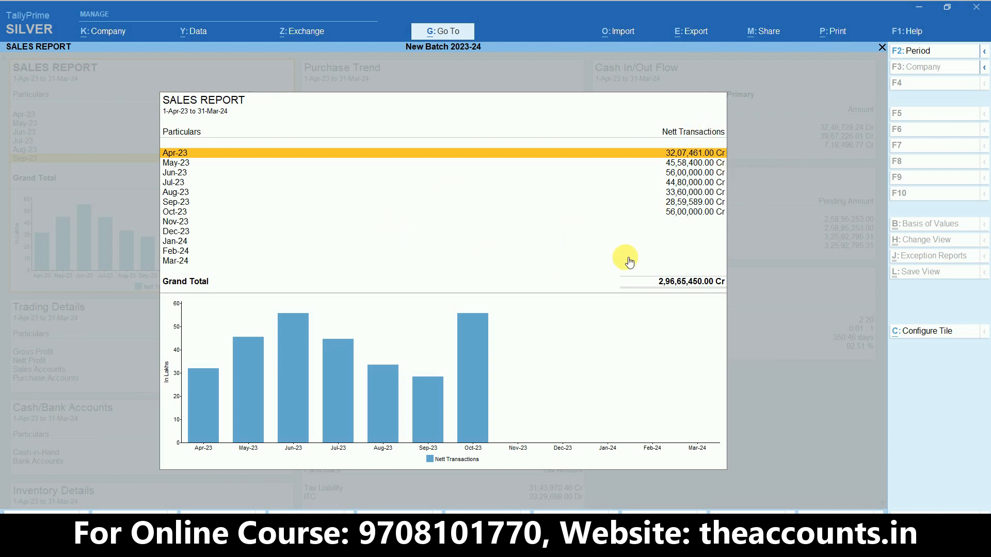
pyautogui.click(690, 33)
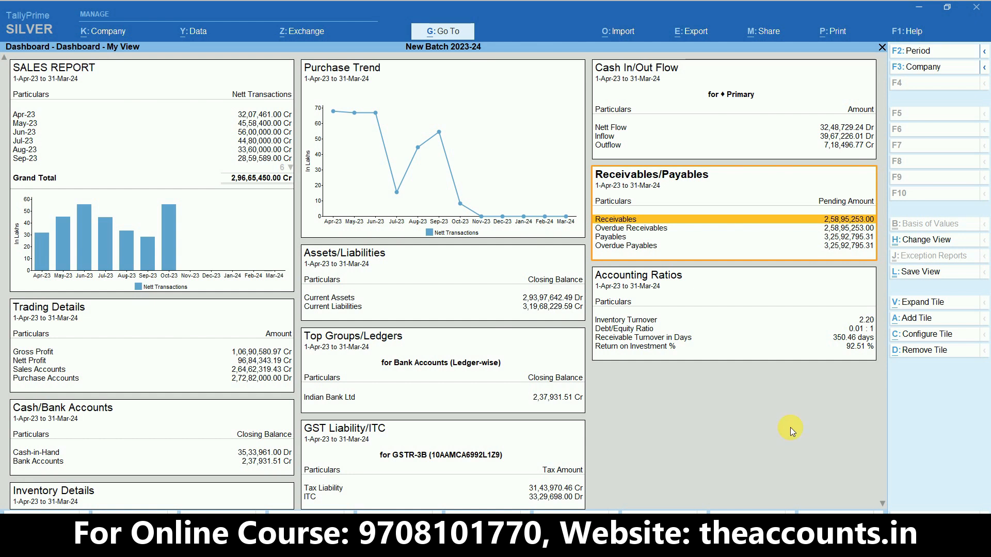
# Add a Top Groups/Ledgers tile for the Indirect Expenses group to the Dashboard.
pyautogui.click(919, 317)
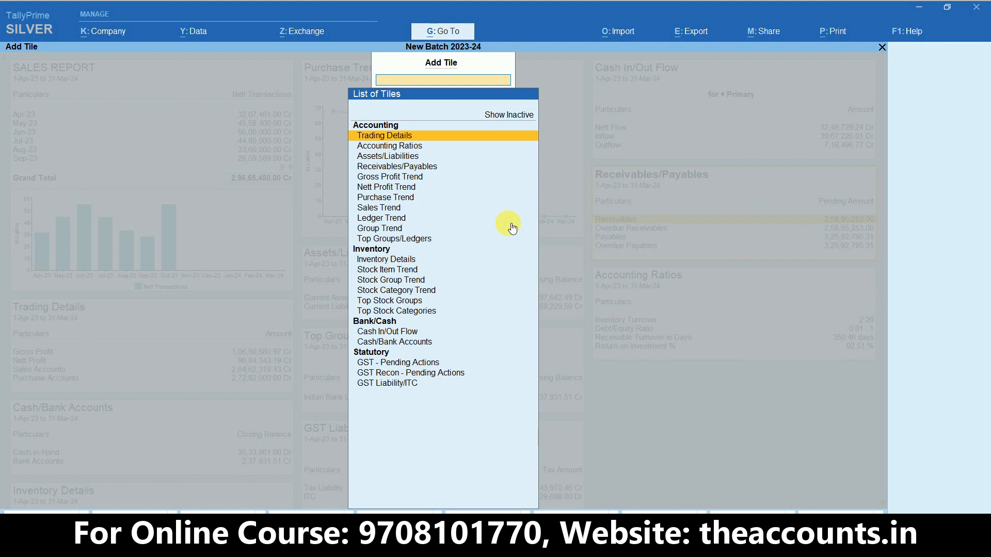
pyautogui.hotkey('ctrl', 'i')
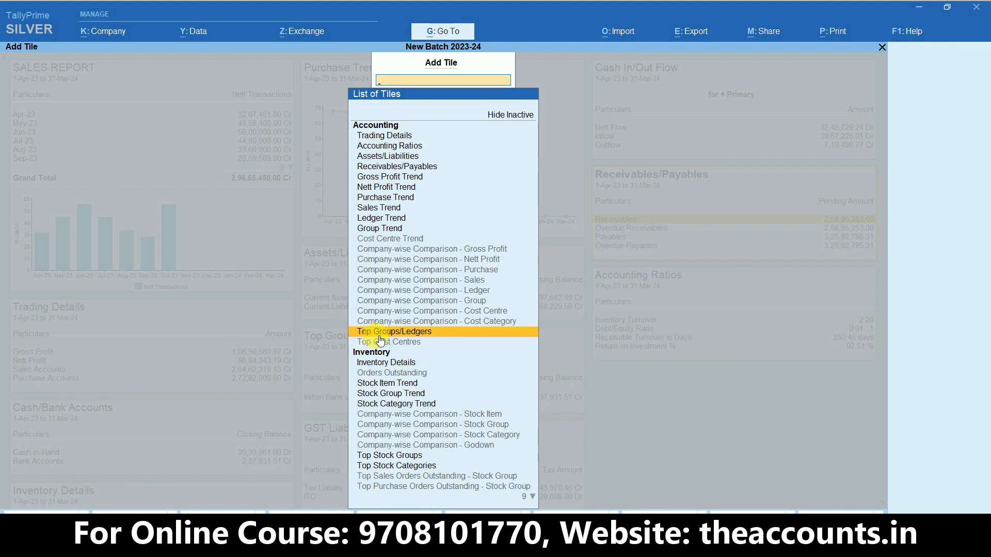
pyautogui.click(411, 335)
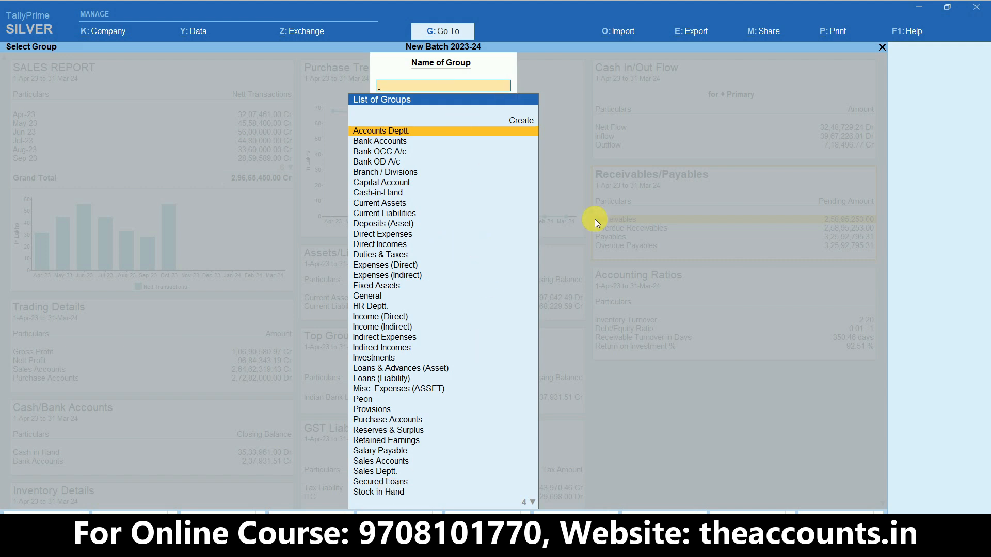
pyautogui.write('IND')
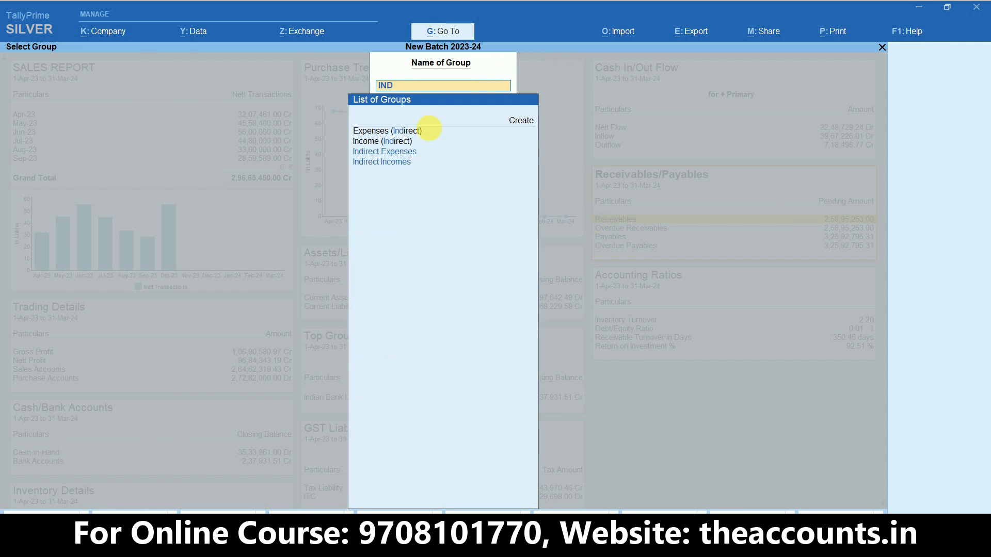
pyautogui.click(419, 131)
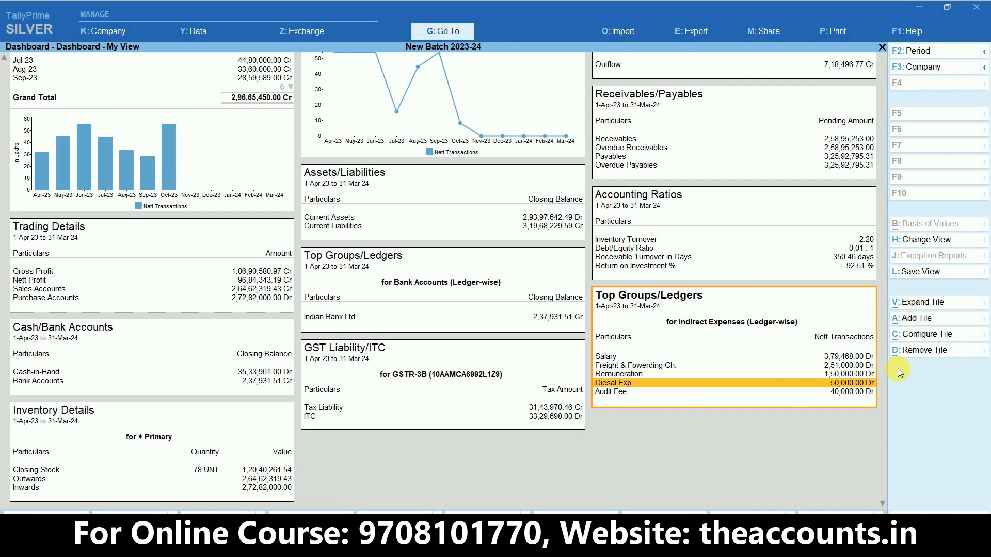
# Configure the new Top Groups/Ledgers tile with the name INDIRECT EXPENSES.
pyautogui.click(920, 335)
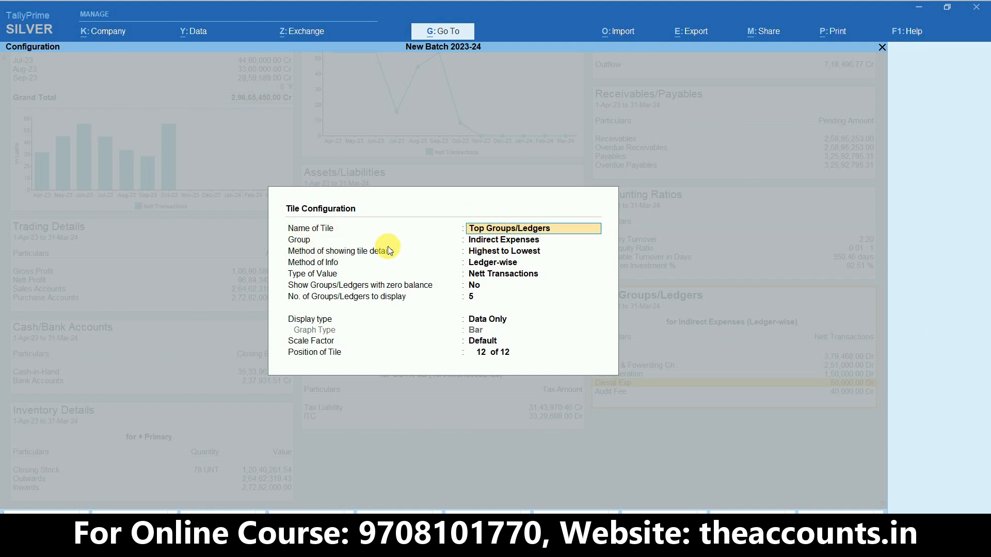
pyautogui.press('BackSpace')
pyautogui.write('INDI')
pyautogui.press('BackSpace')
pyautogui.press('BackSpace')
pyautogui.press('BackSpace')
pyautogui.write('NDIRECT EXPENSES')
pyautogui.press('Return')
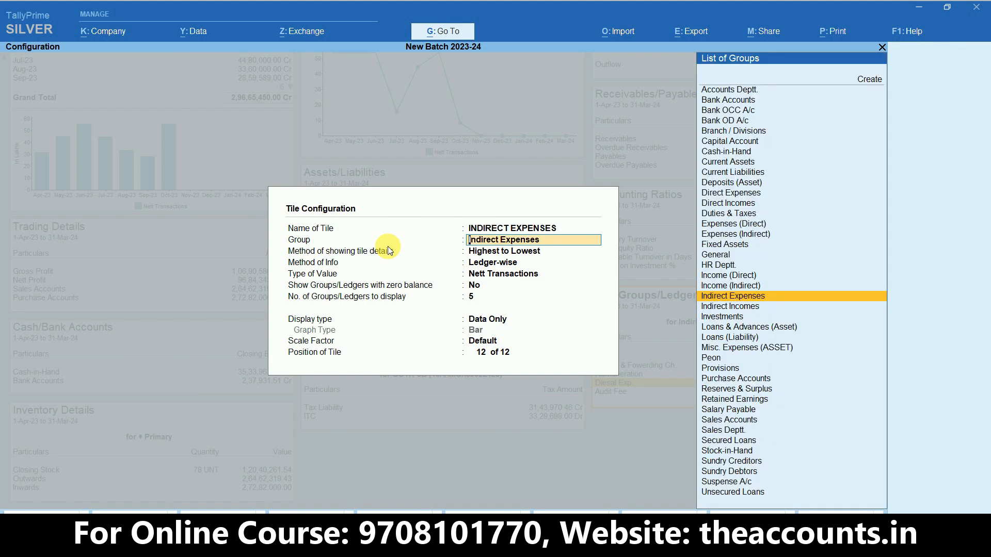
# Set the INDIRECT EXPENSES tile to display 15 ledgers, keeping Ledger-wise info, Highest to Lowest order and the Data Only display type, and accept the configuration.
pyautogui.press('Return')
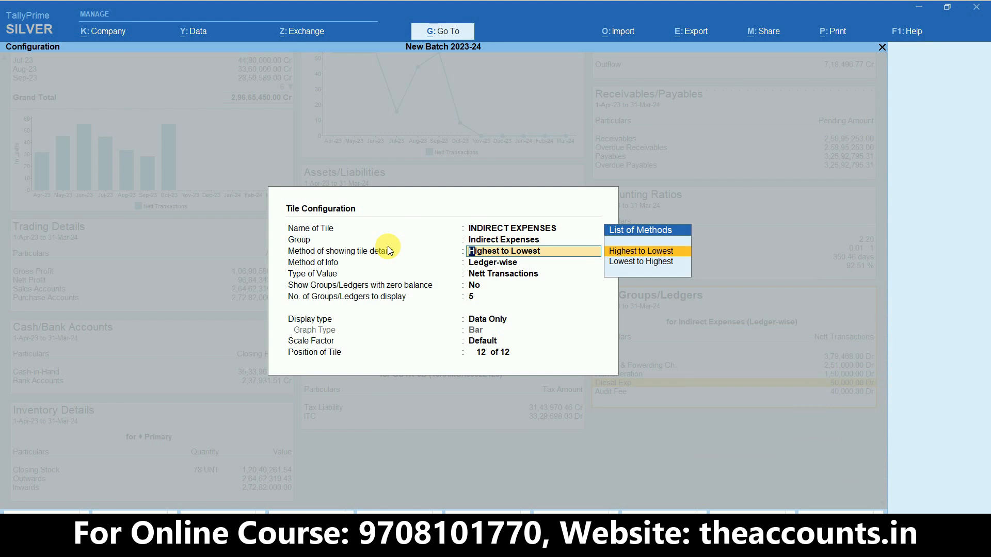
pyautogui.press('Return')
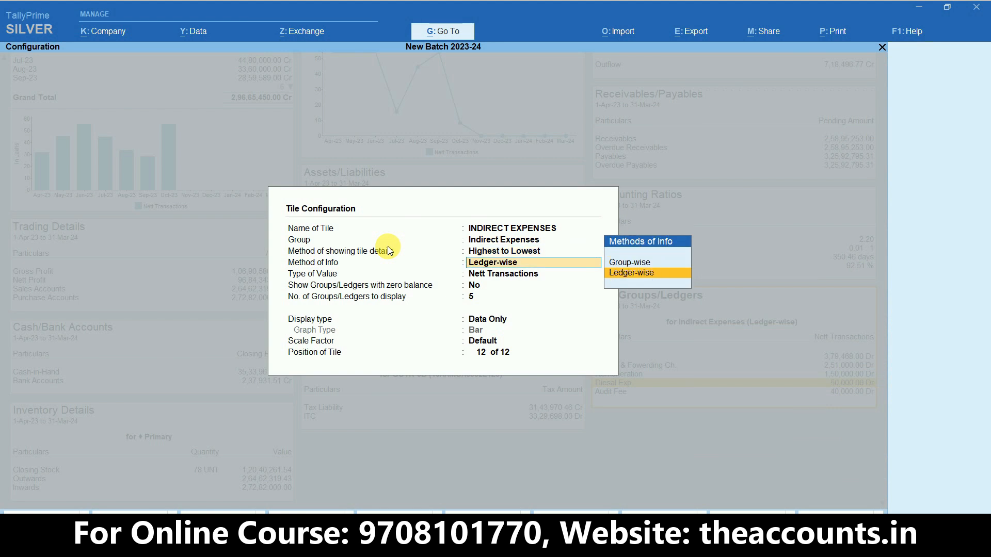
pyautogui.press('Return')
pyautogui.press('Return')
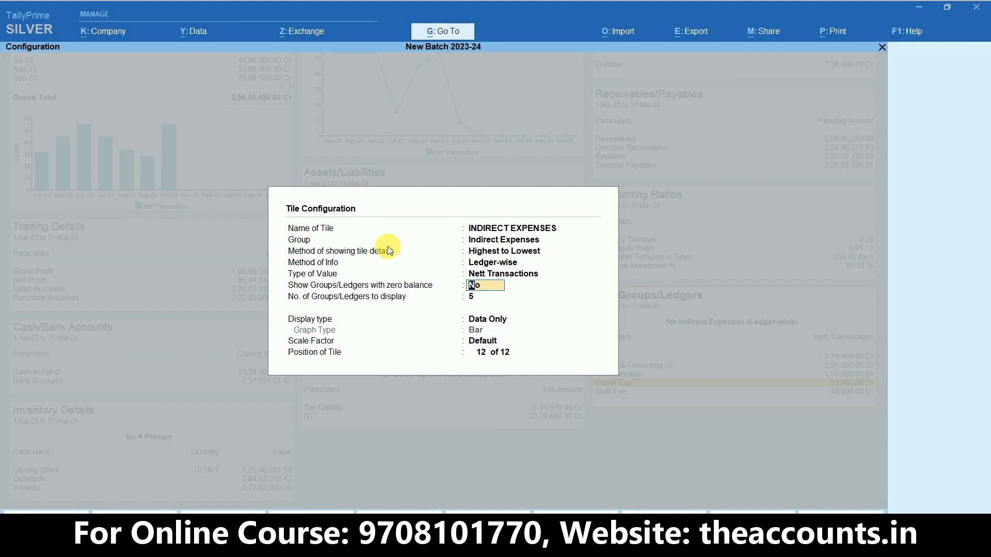
pyautogui.press('Return')
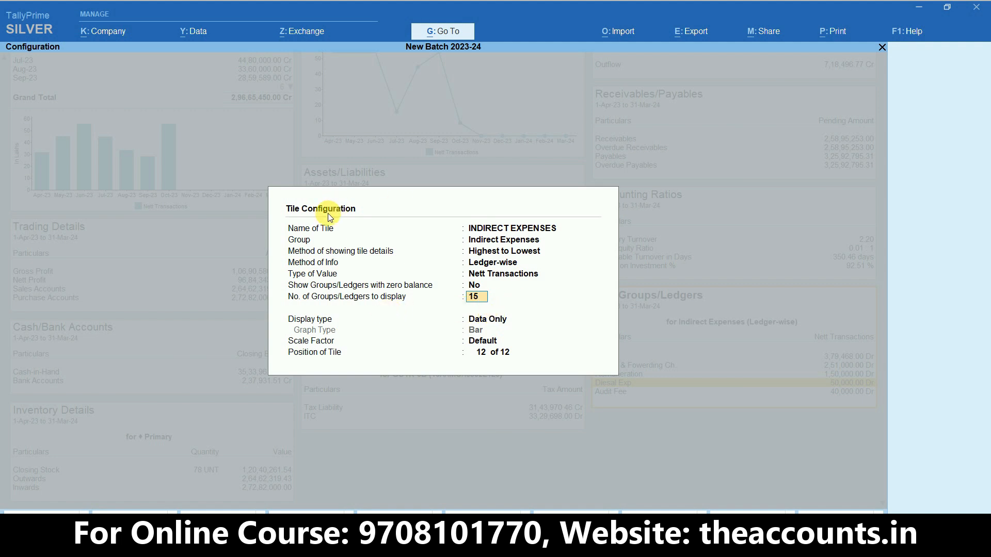
pyautogui.press('Return')
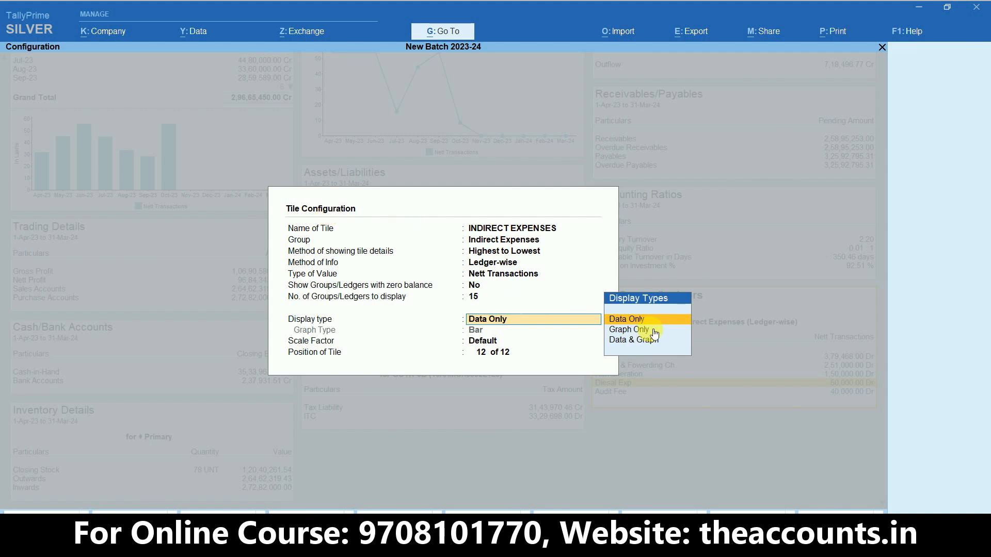
pyautogui.press('Return')
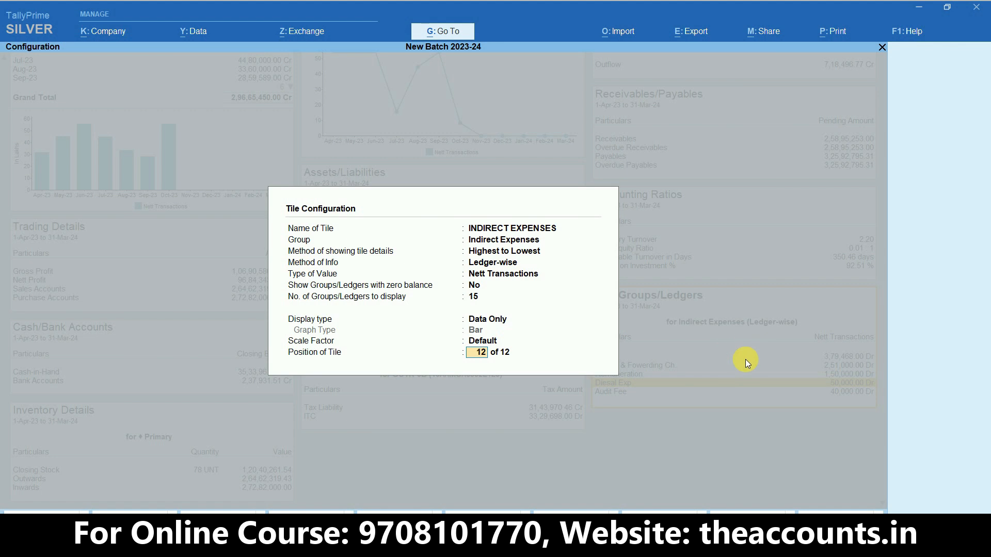
pyautogui.press('Return')
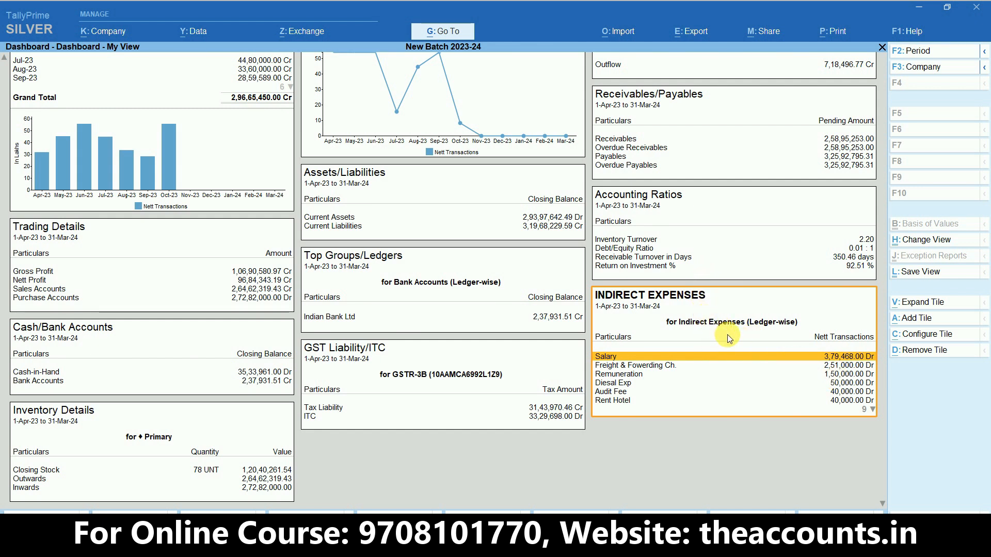
# Examine the full list of indirect expense ledgers and their amounts in the INDIRECT EXPENSES tile.
pyautogui.press('Down')
pyautogui.press('Down')
pyautogui.press('Down')
pyautogui.press('Down')
pyautogui.press('Down')
pyautogui.press('Down')
pyautogui.press('Down')
pyautogui.press('Down')
pyautogui.press('Down')
pyautogui.press('Down')
pyautogui.press('Down')
pyautogui.press('Down')
pyautogui.press('Down')
pyautogui.press('Down')
pyautogui.press('Up')
pyautogui.press('Up')
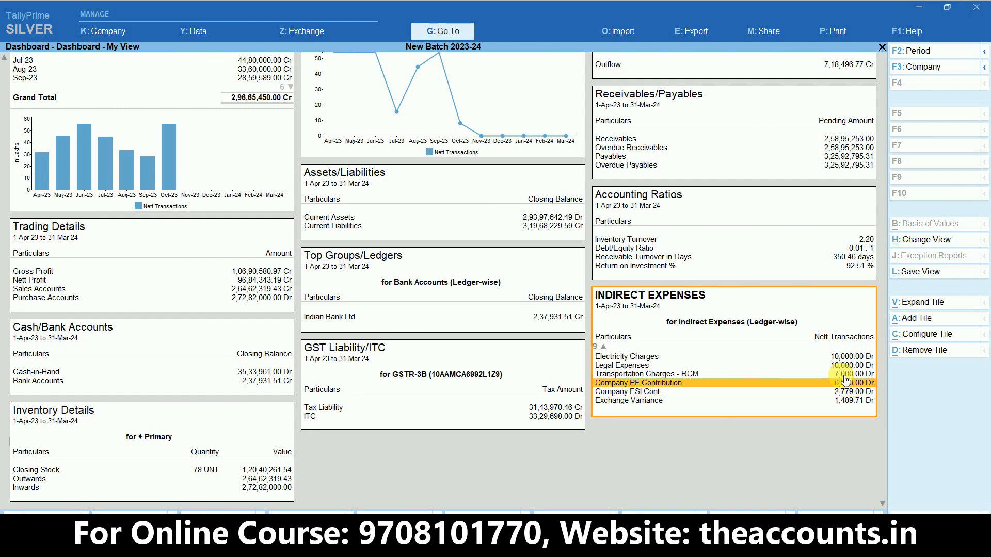
pyautogui.press('Up')
pyautogui.press('Up')
pyautogui.press('Up')
pyautogui.press('Up')
pyautogui.press('Up')
pyautogui.press('Up')
pyautogui.press('Up')
pyautogui.press('Up')
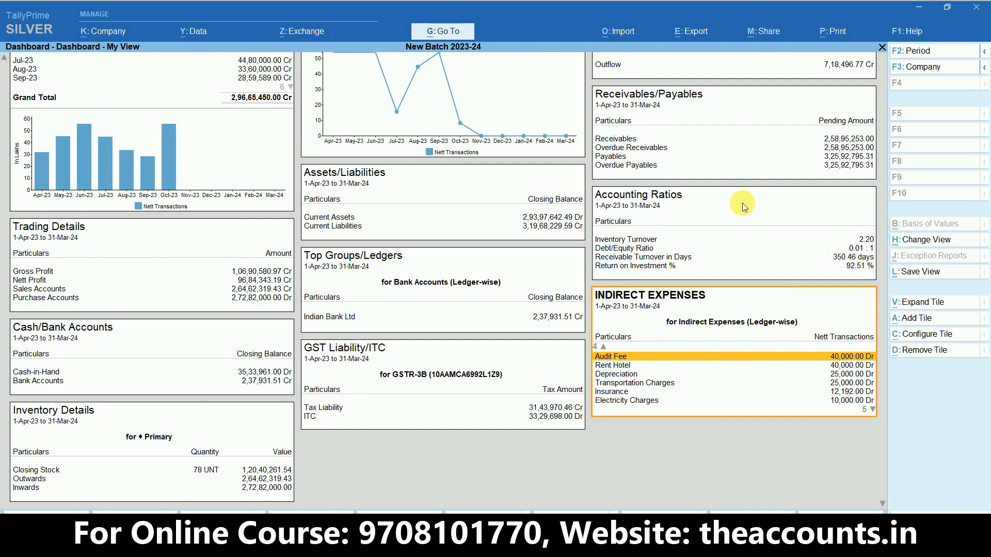
# Remove the Inventory Details tile from the Dashboard.
pyautogui.click(118, 478)
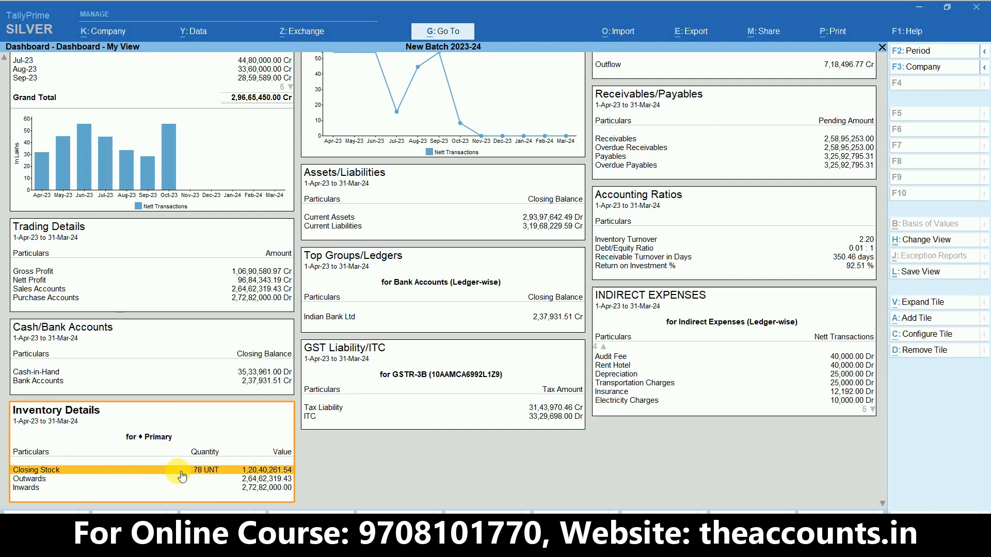
pyautogui.click(924, 350)
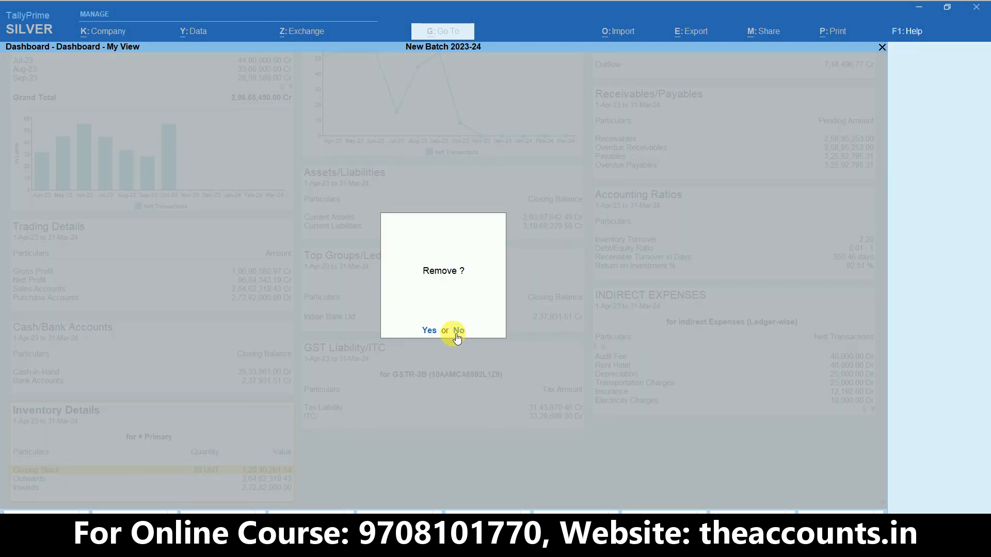
pyautogui.click(429, 330)
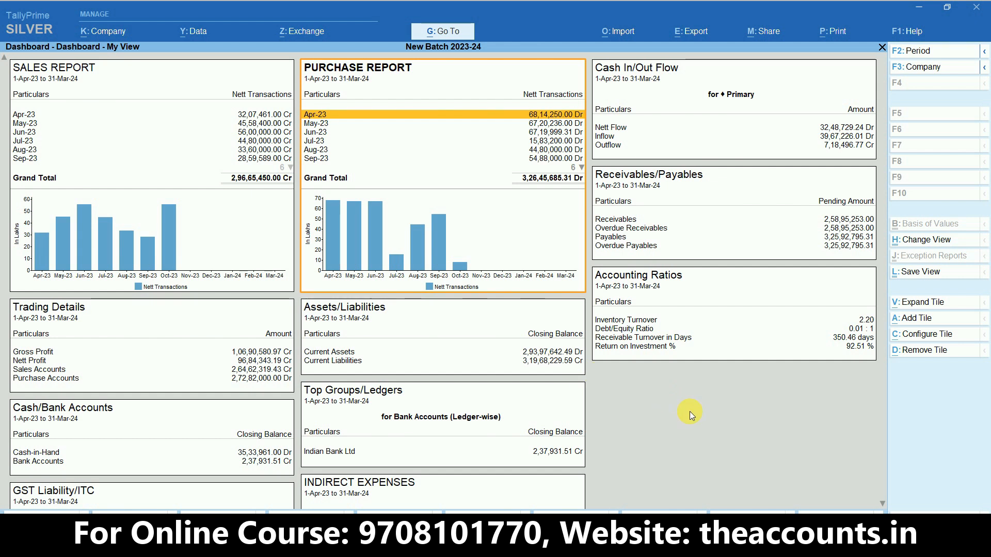
# Save the Dashboard view as Dashboard - My View, as the default view for This Company with the selected period.
pyautogui.click(925, 274)
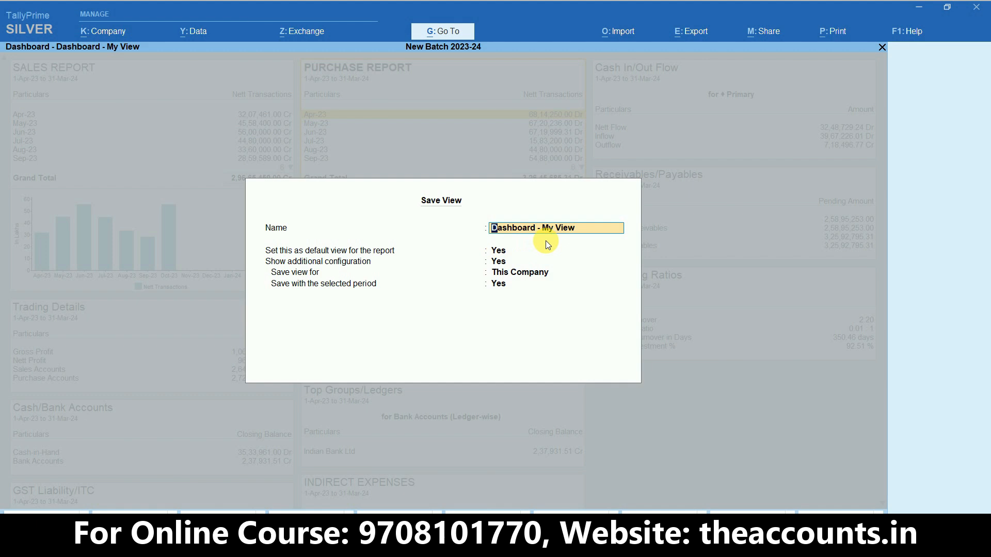
pyautogui.press('Return')
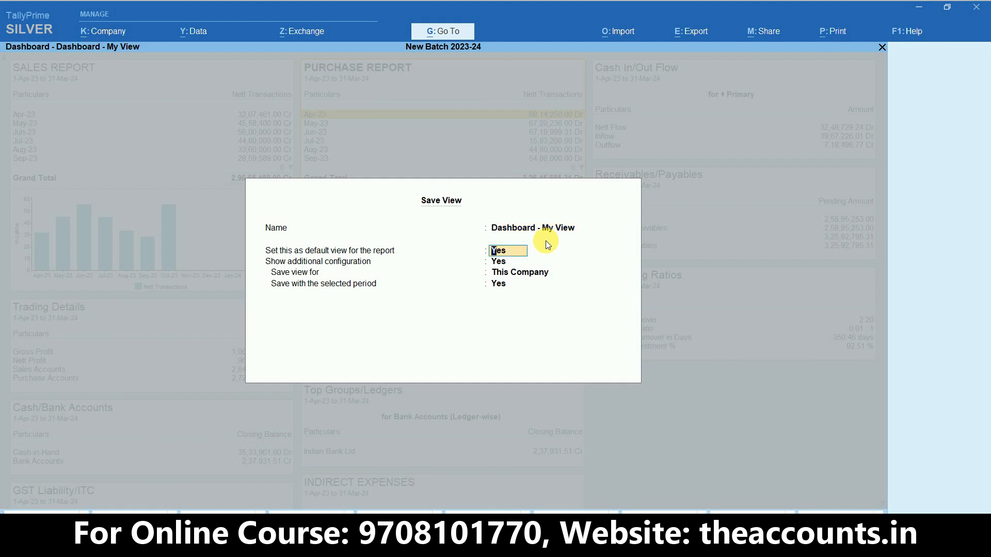
pyautogui.press('Return')
pyautogui.press('Return')
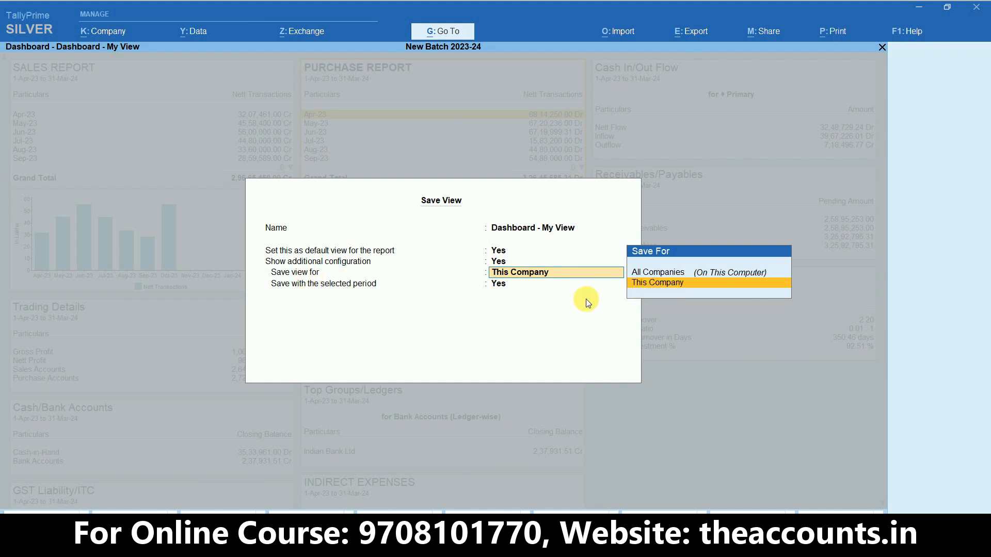
pyautogui.press('Return')
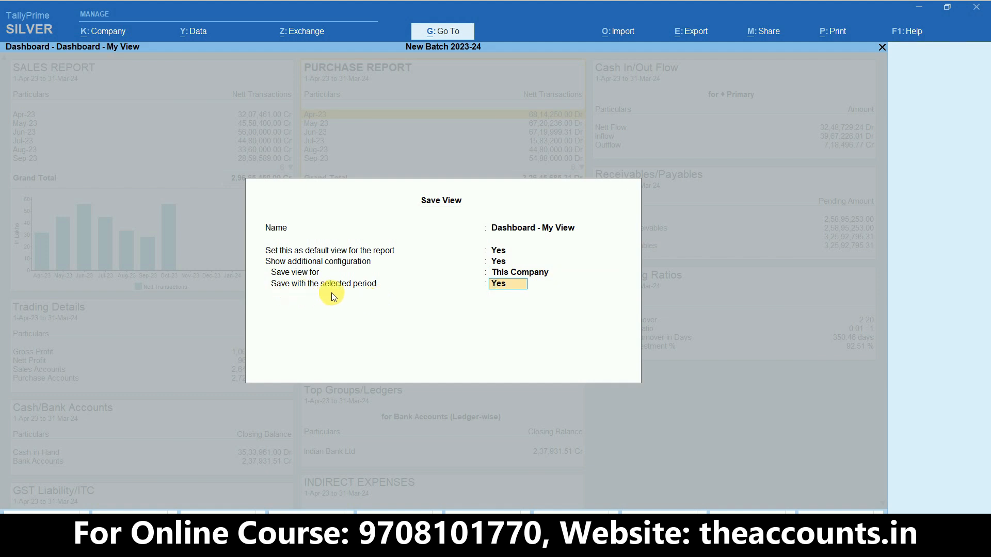
pyautogui.press('Return')
pyautogui.press('Return')
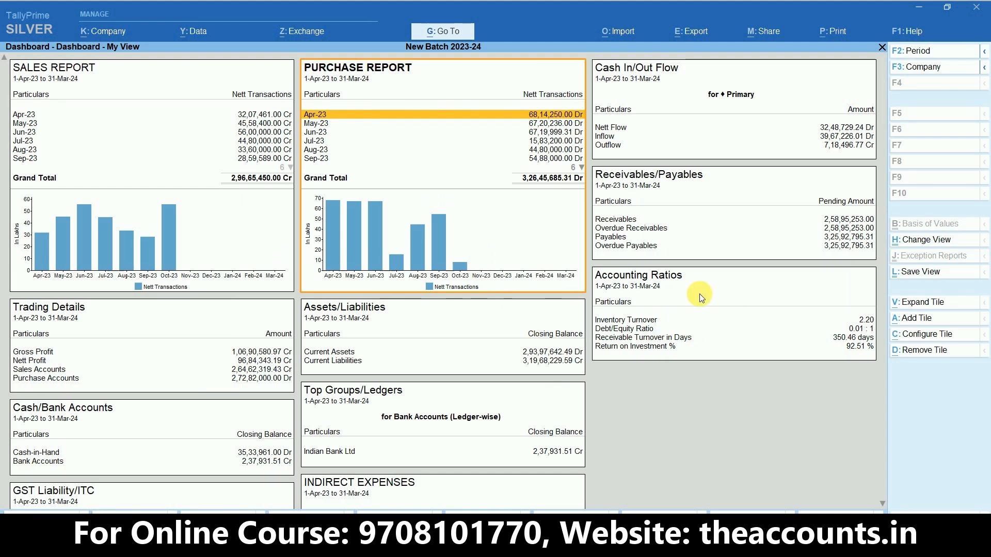
# Leave the Dashboard and reopen it from the Gateway of Tally to review the saved view.
pyautogui.press('Escape')
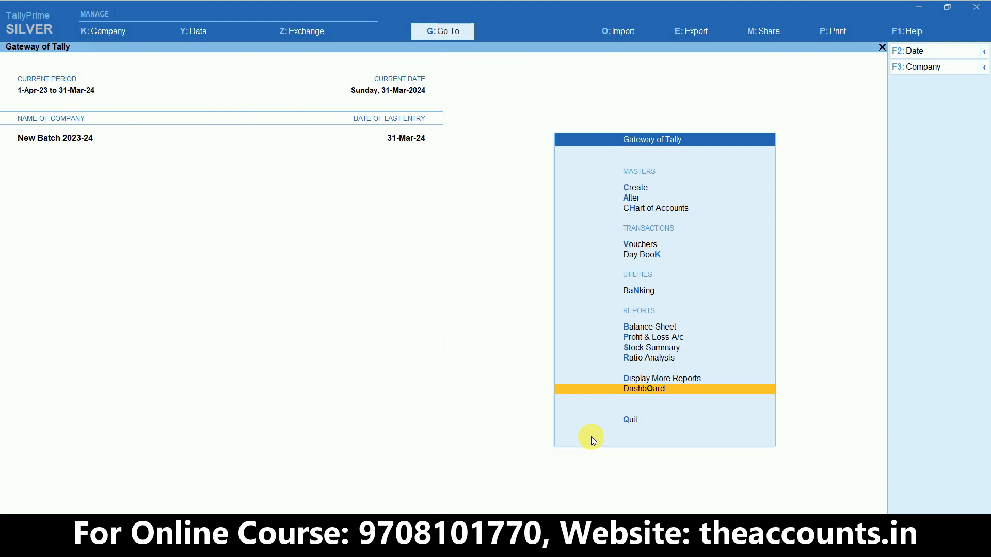
pyautogui.press('Return')
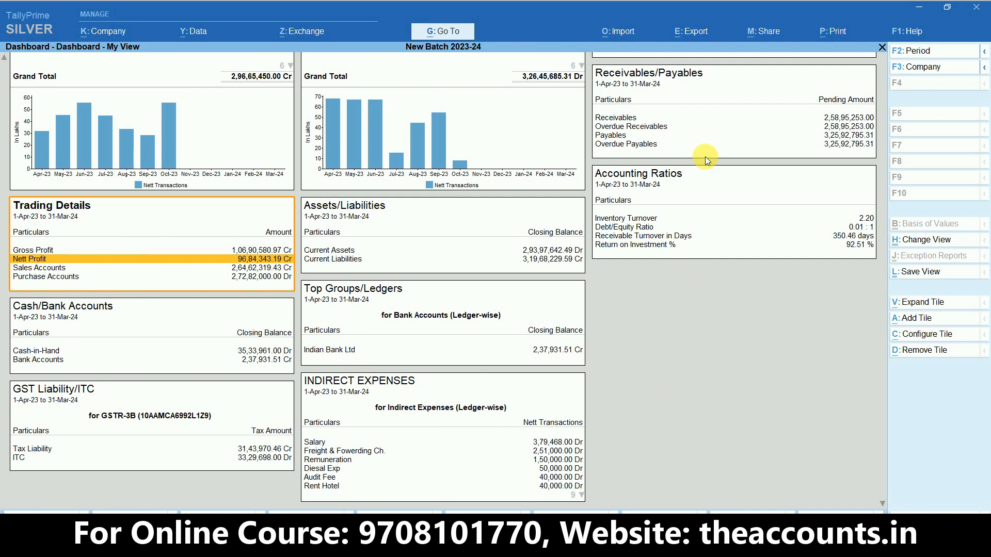
pyautogui.click(5, 58)
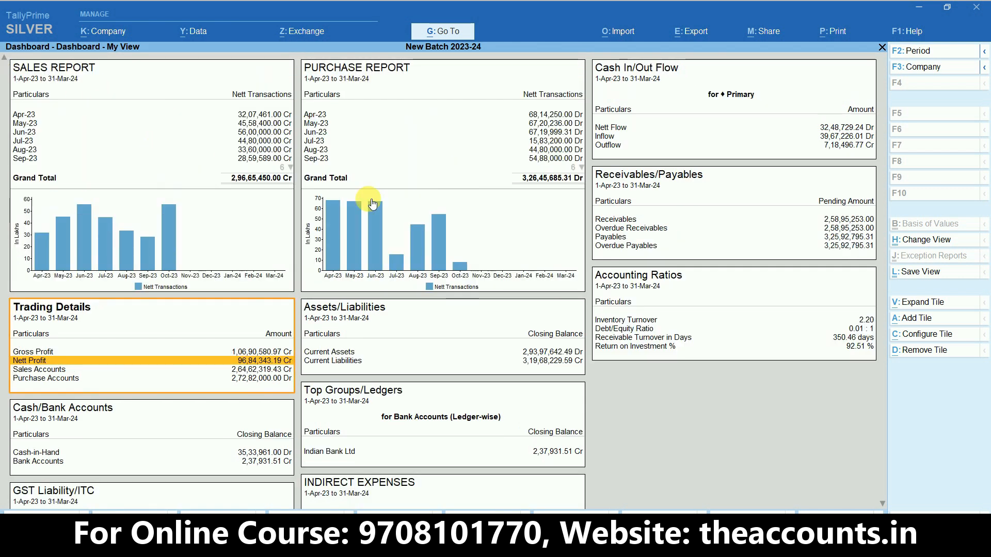